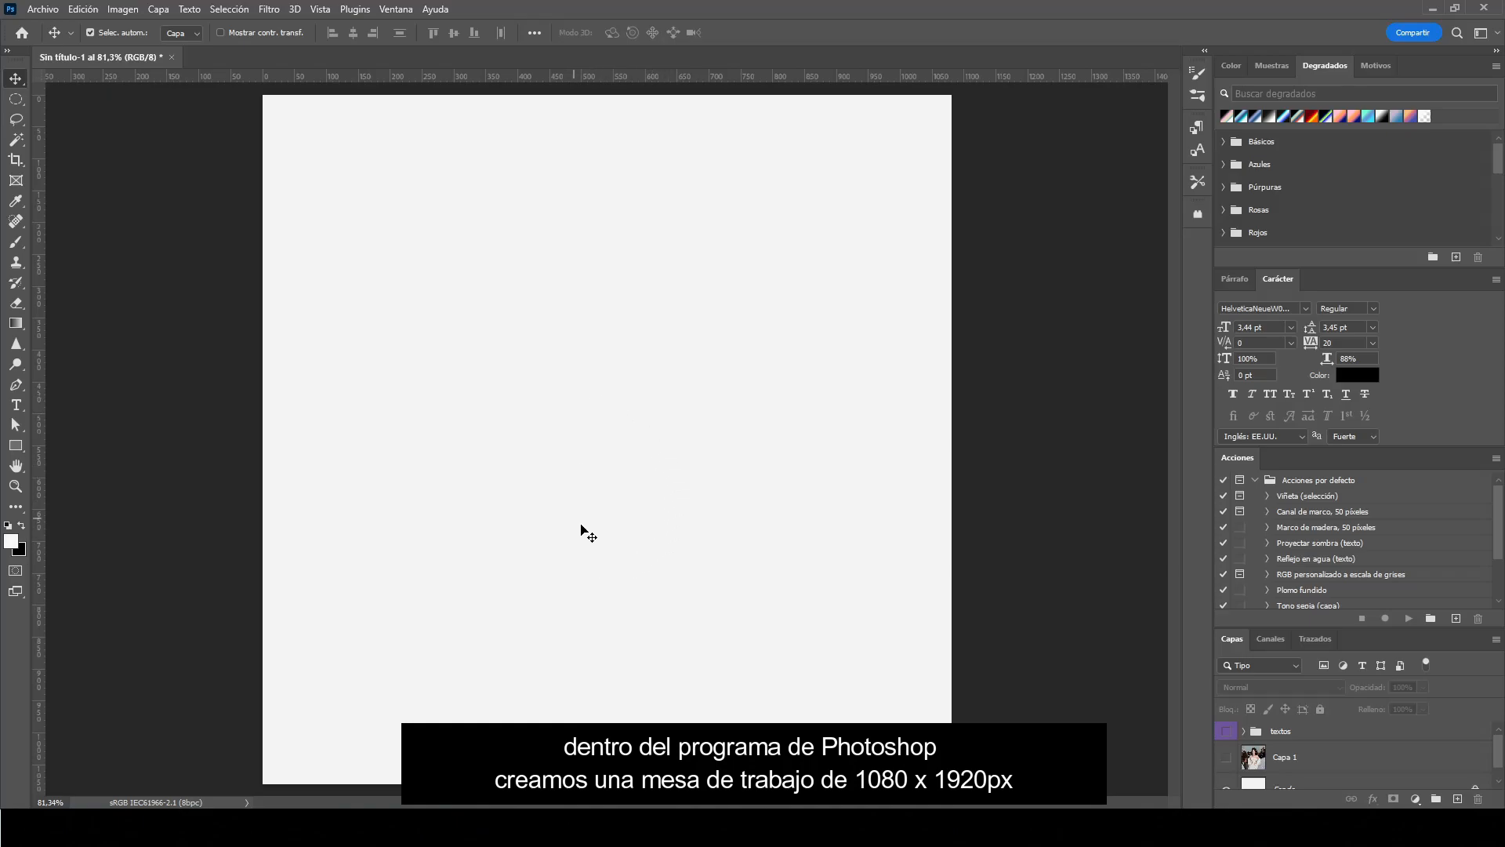
Step: Show the photo layer above the background and rename it MODELO
scroll(1284, 757, "down", 1)
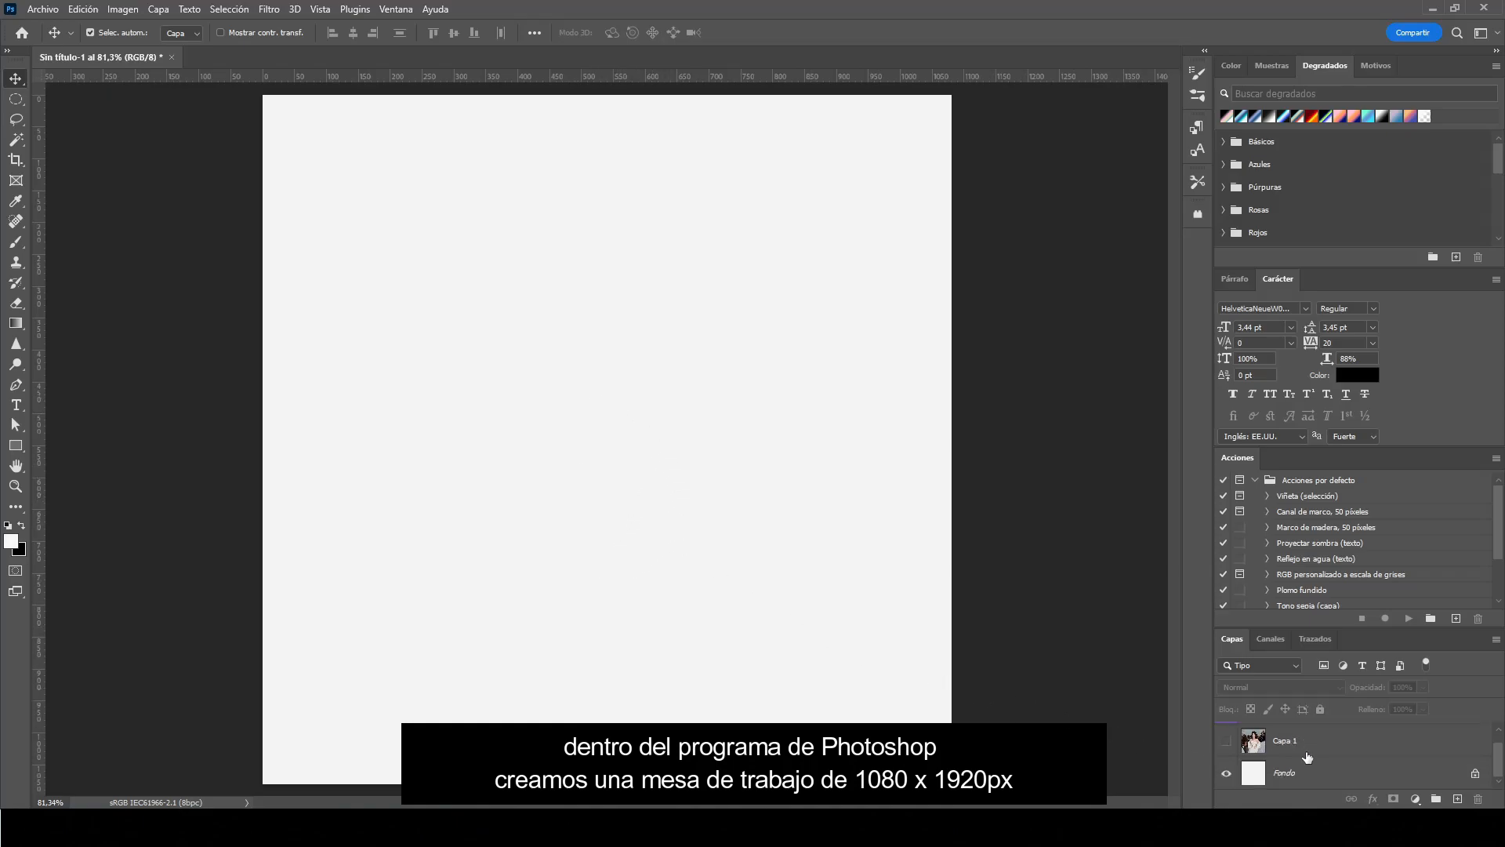
left_click(1304, 778)
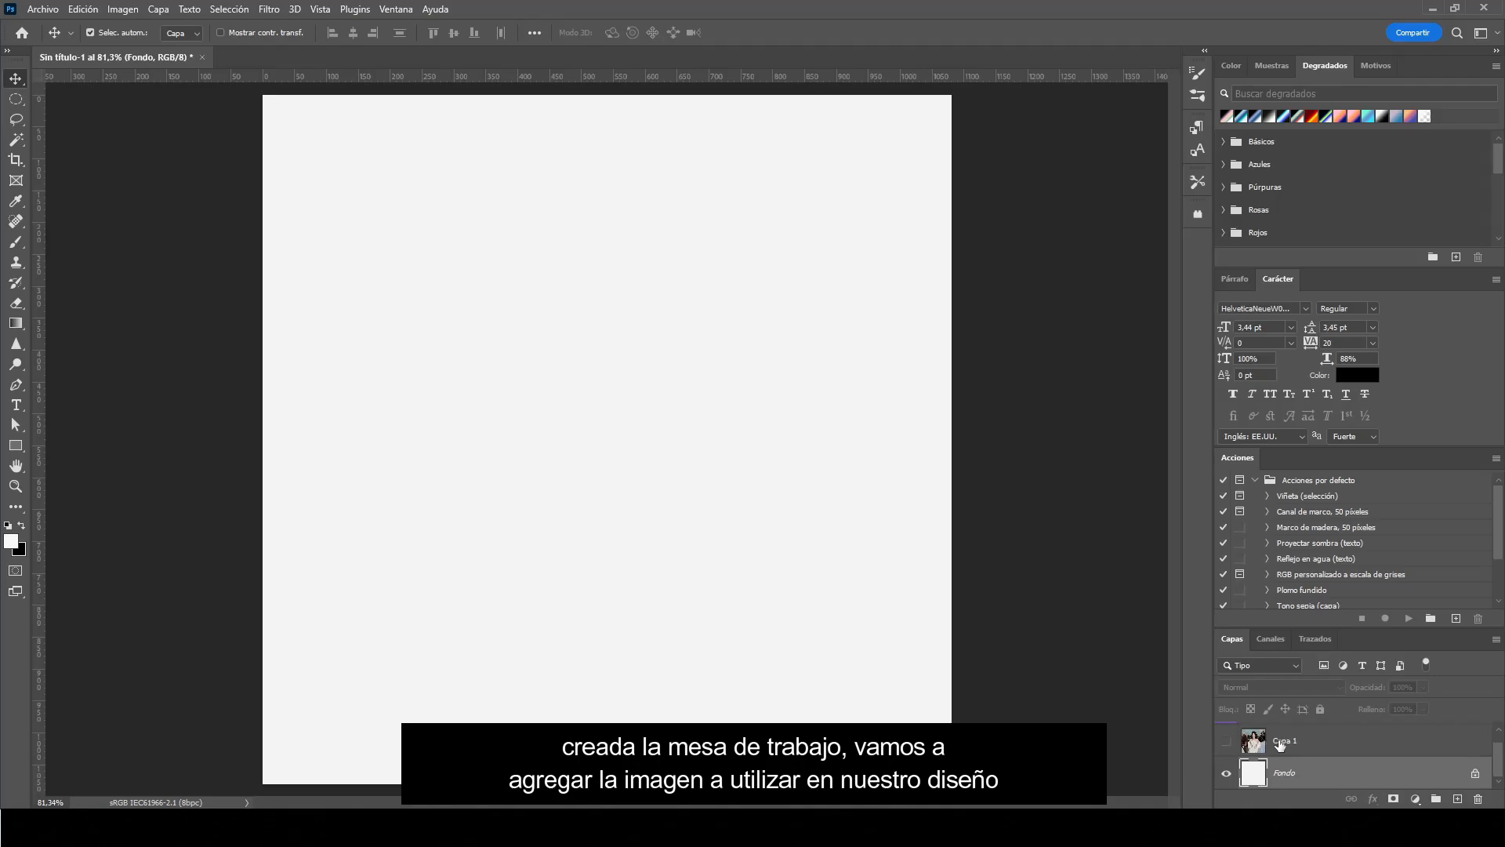
left_click(1228, 741)
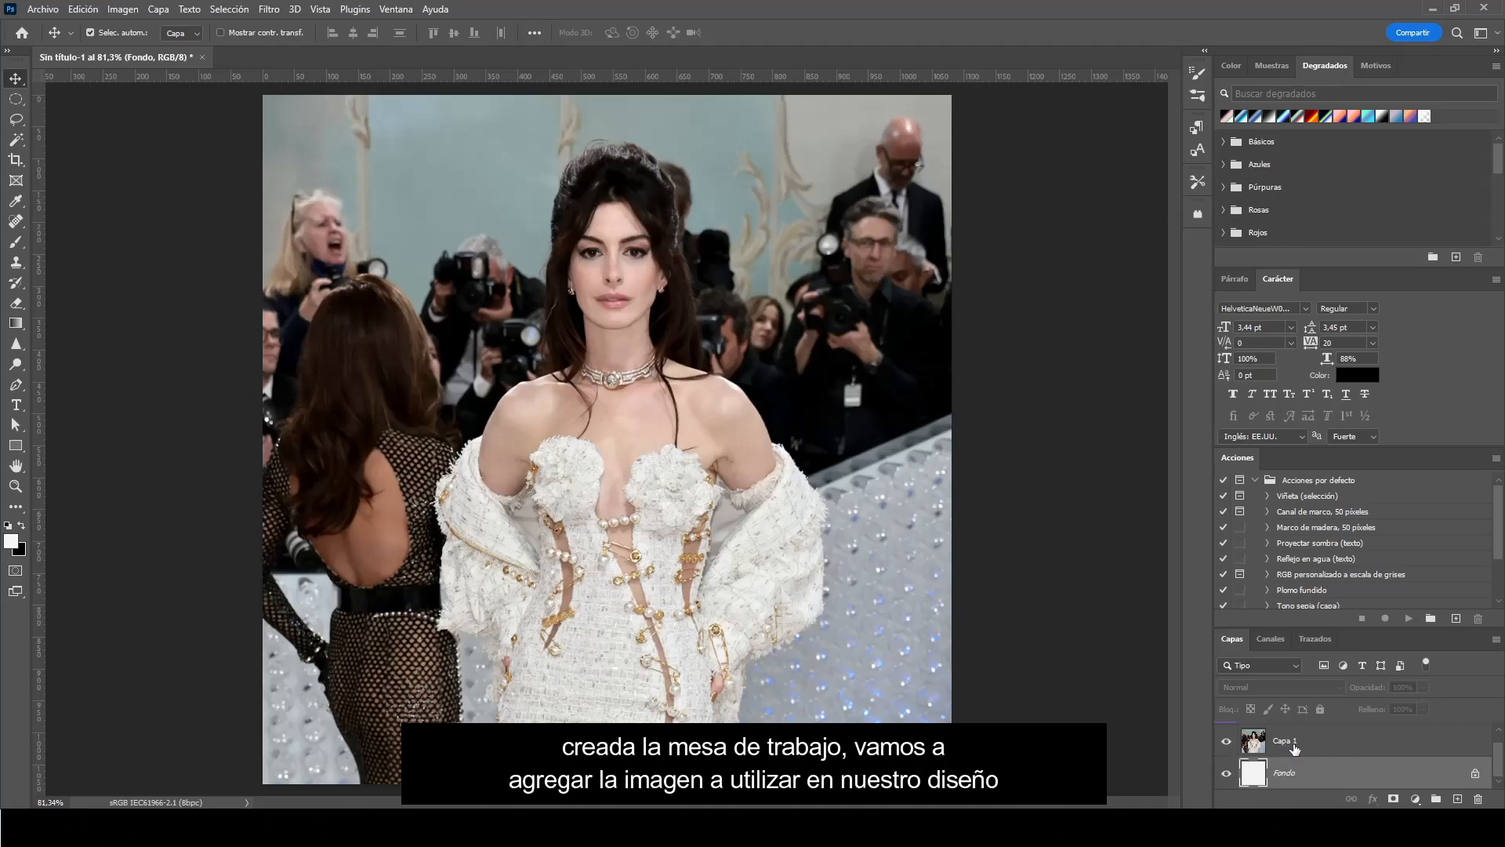
left_click(1266, 747)
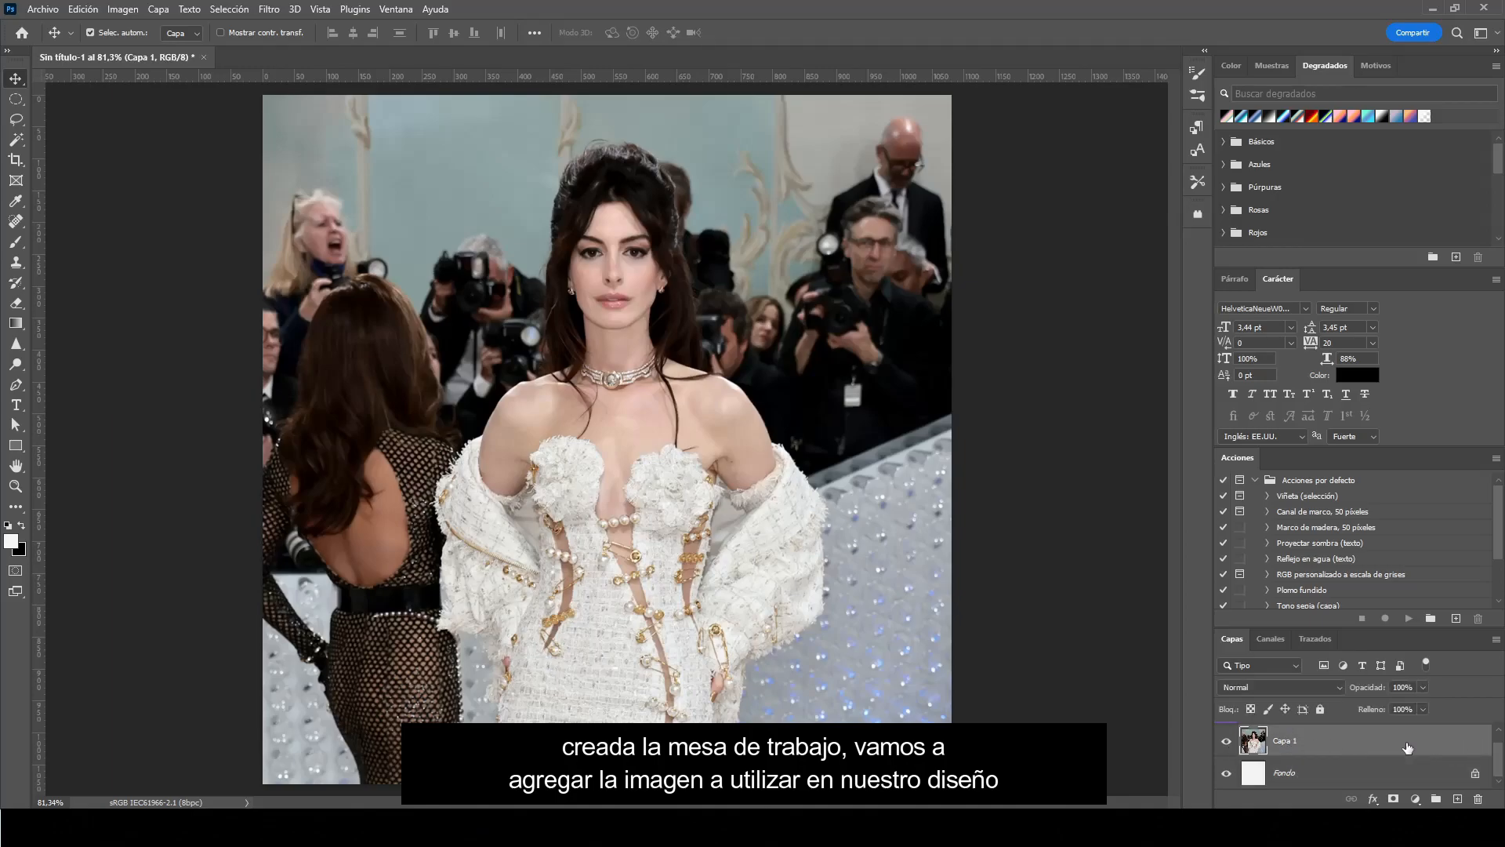
double_click(1293, 741)
type("MODELO")
key("Return")
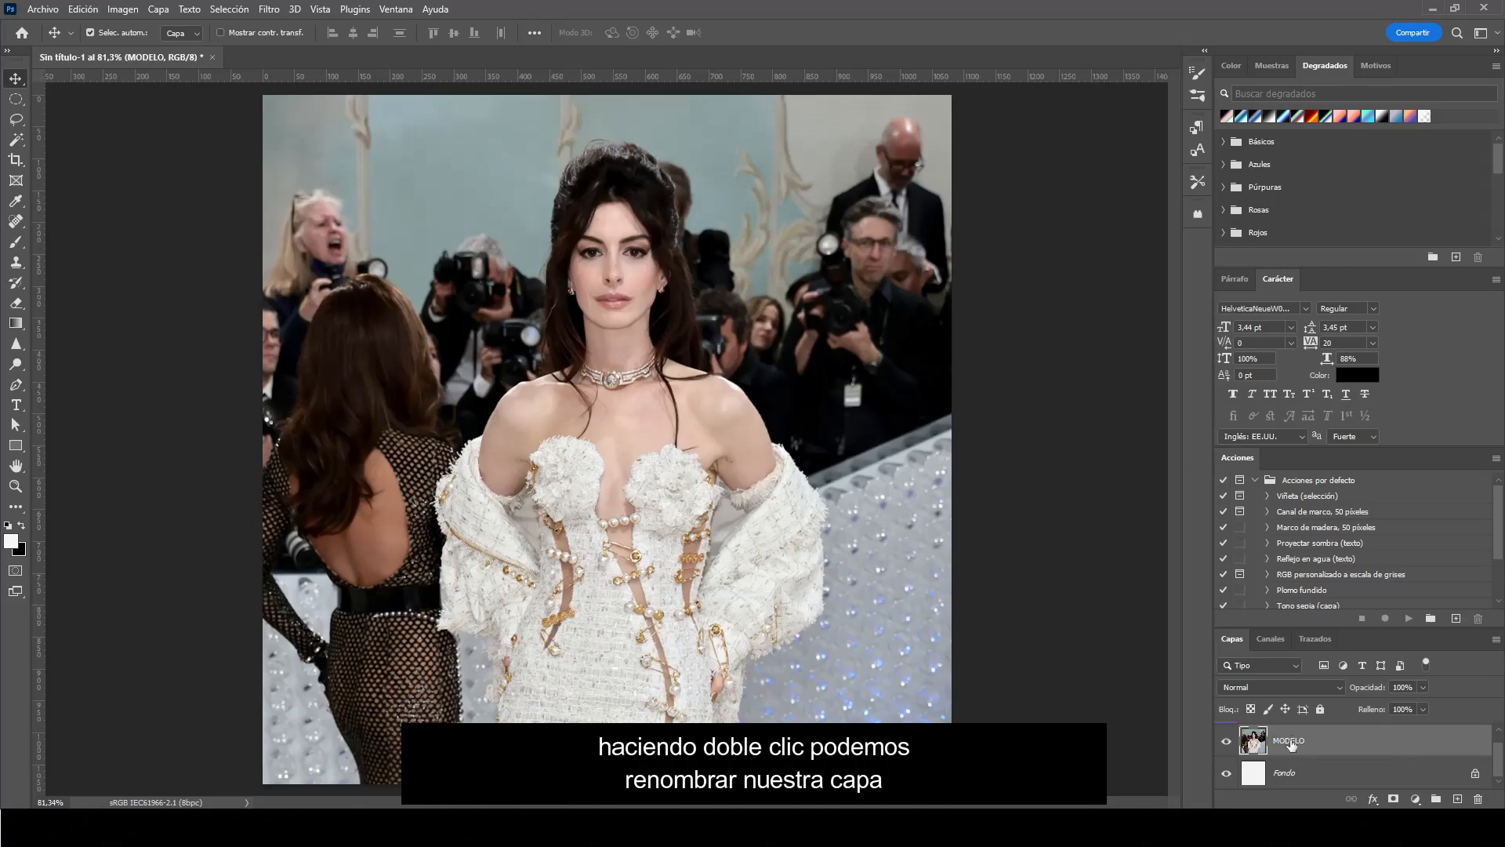
Step: Label the MODELO layer with the grey colour and convert it to a smart object
right_click(1293, 745)
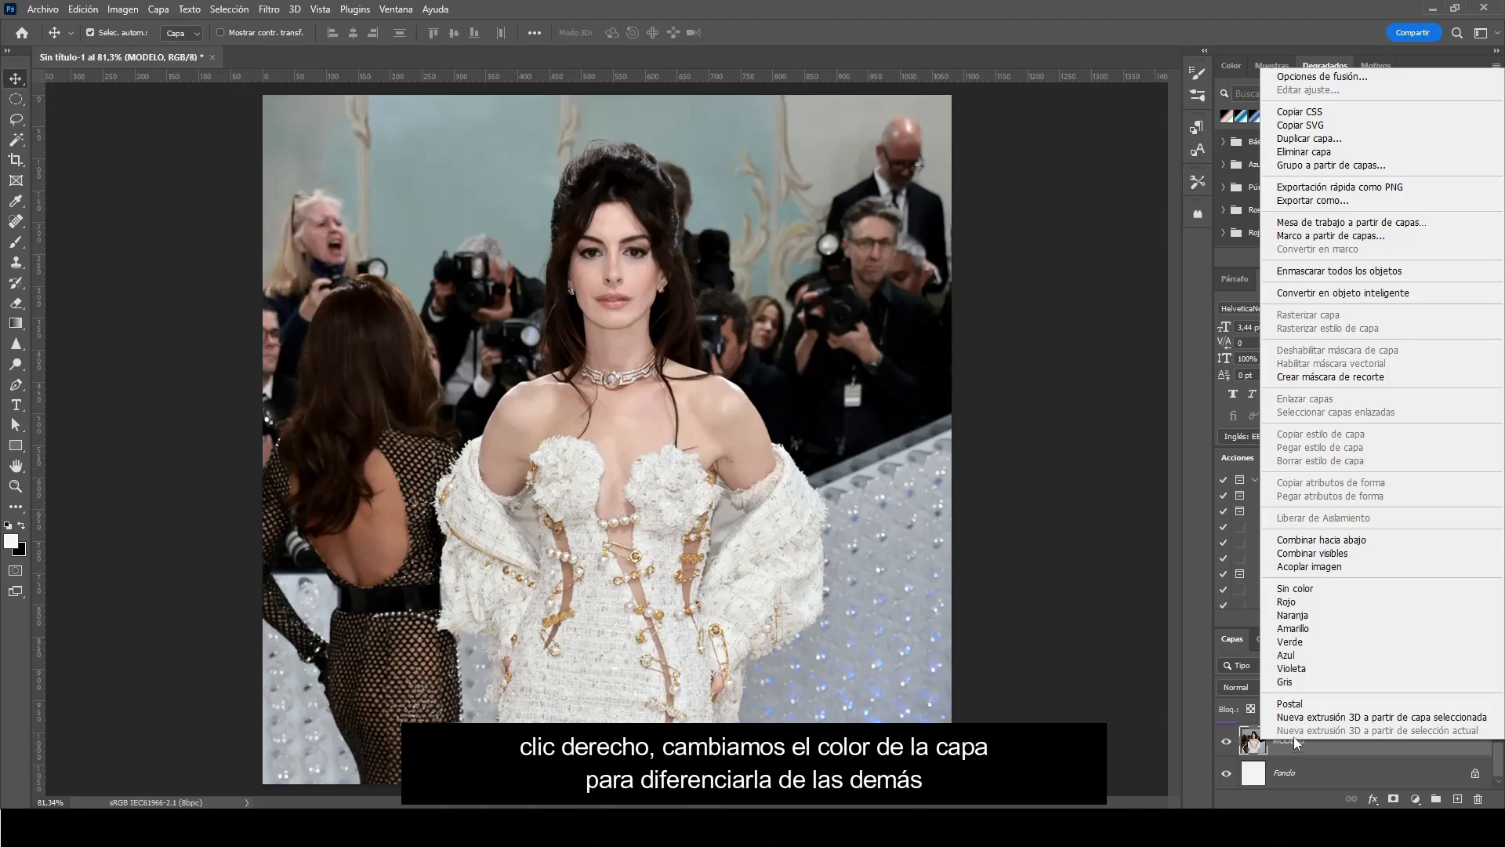
left_click(1324, 683)
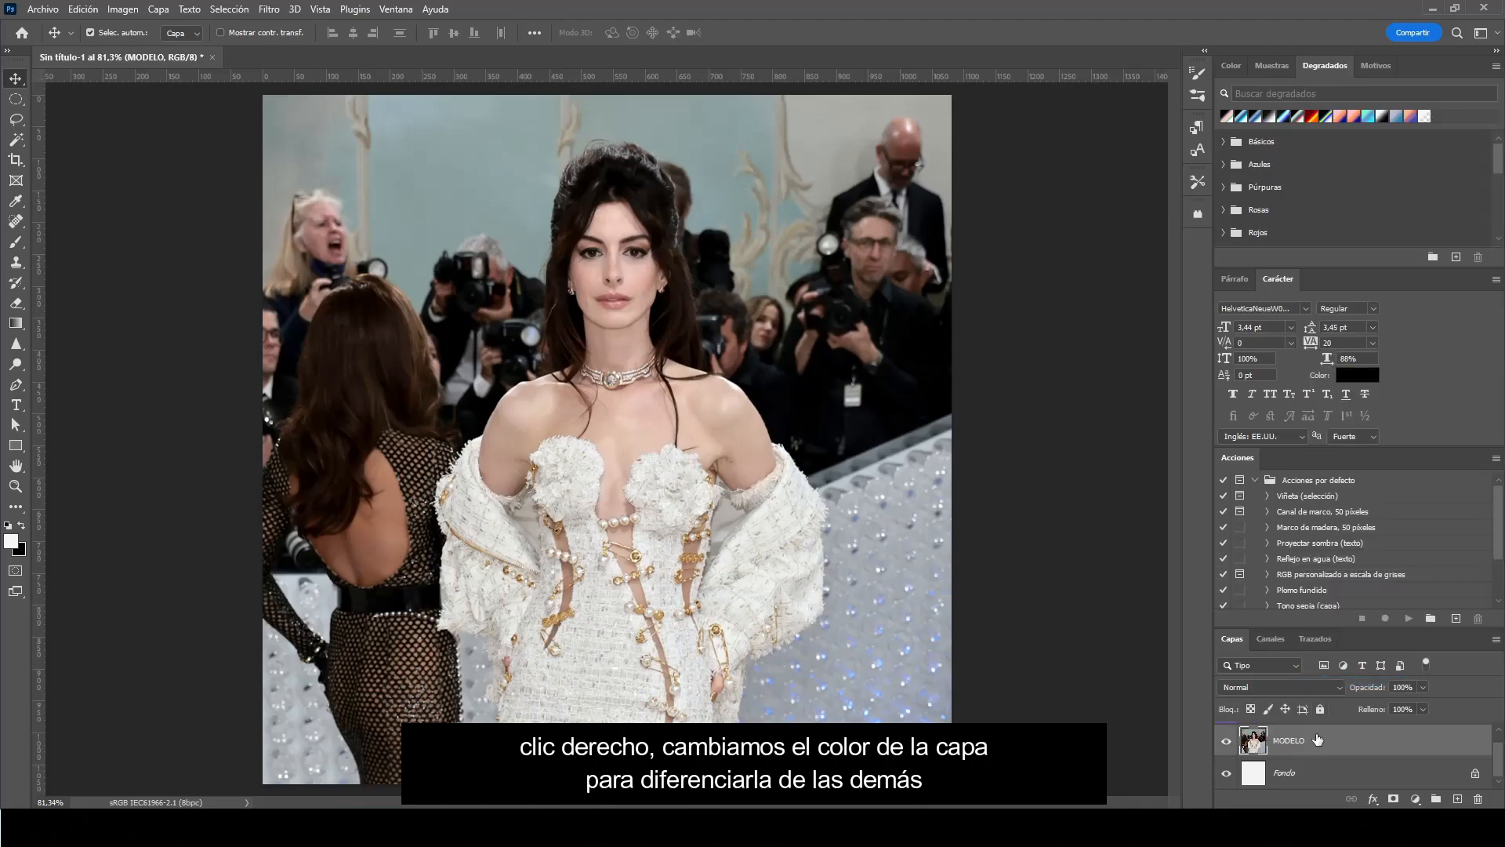
right_click(1318, 739)
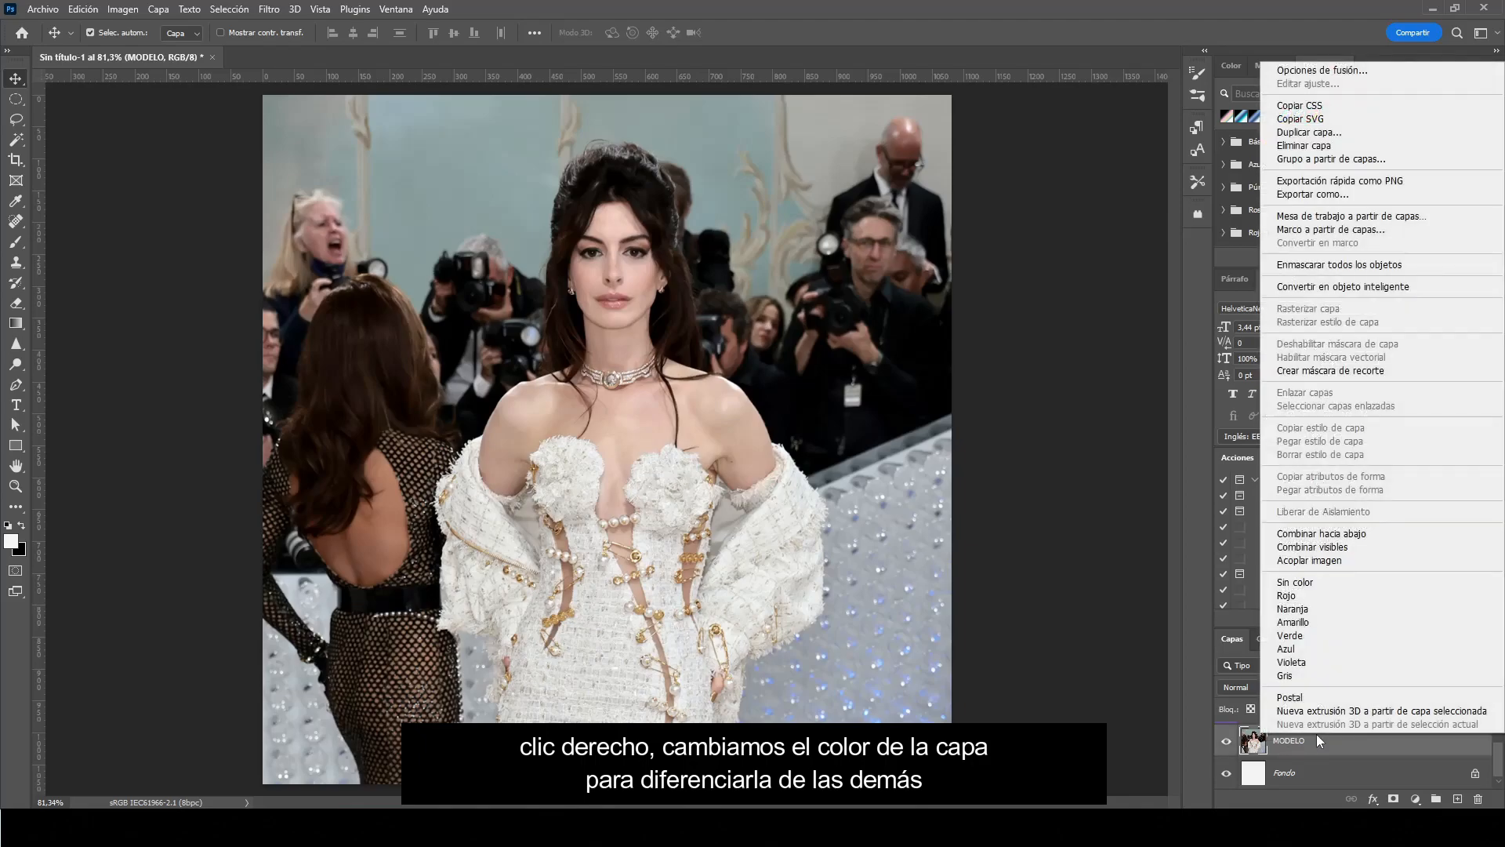
left_click(1411, 291)
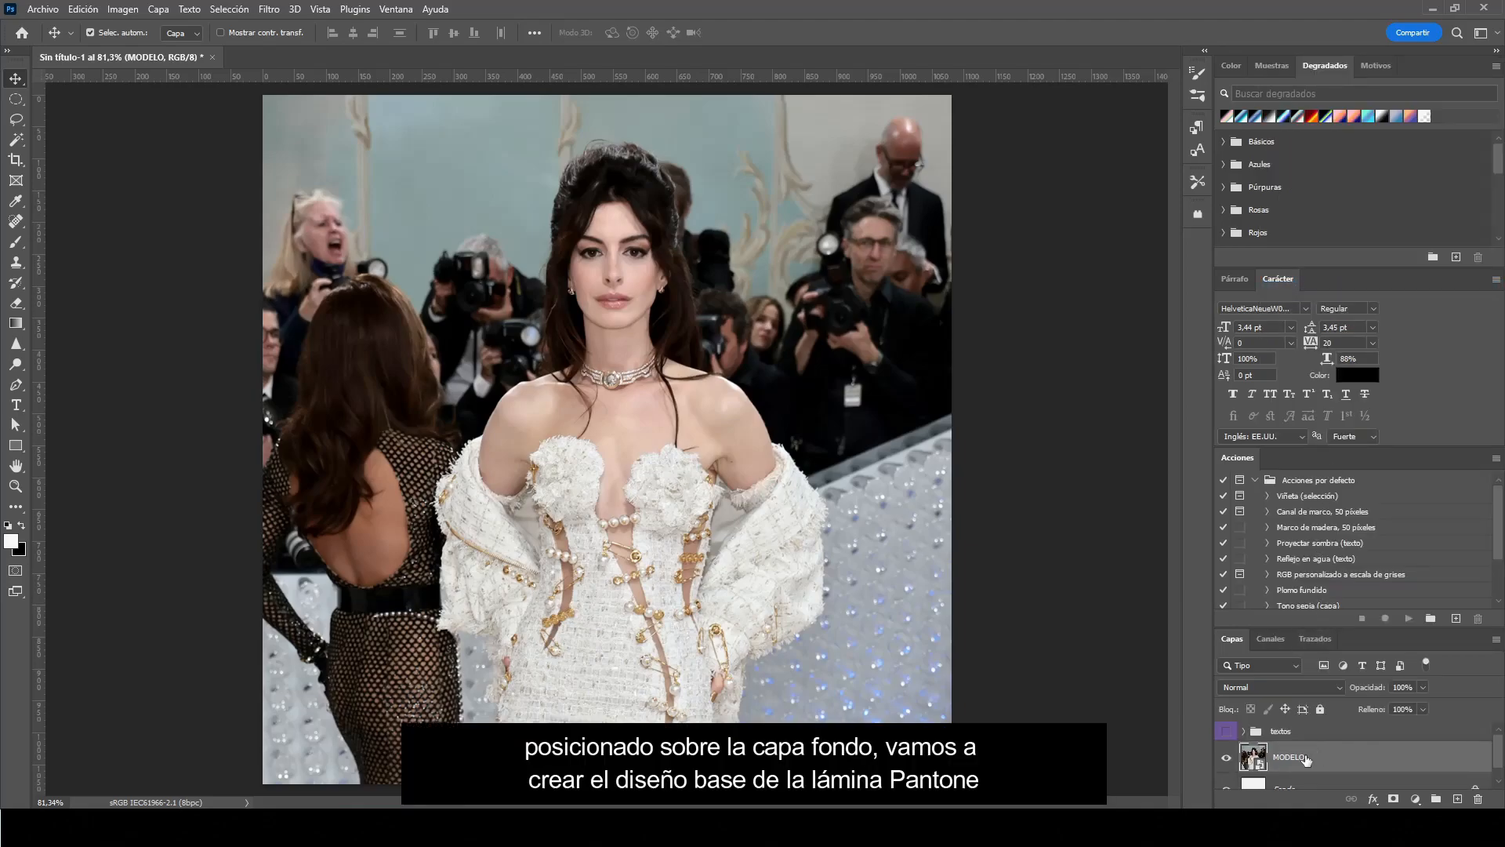
Step: Hide the MODELO layer and make the Fondo layer active
left_click(1228, 758)
scroll(1229, 760, "down", 1)
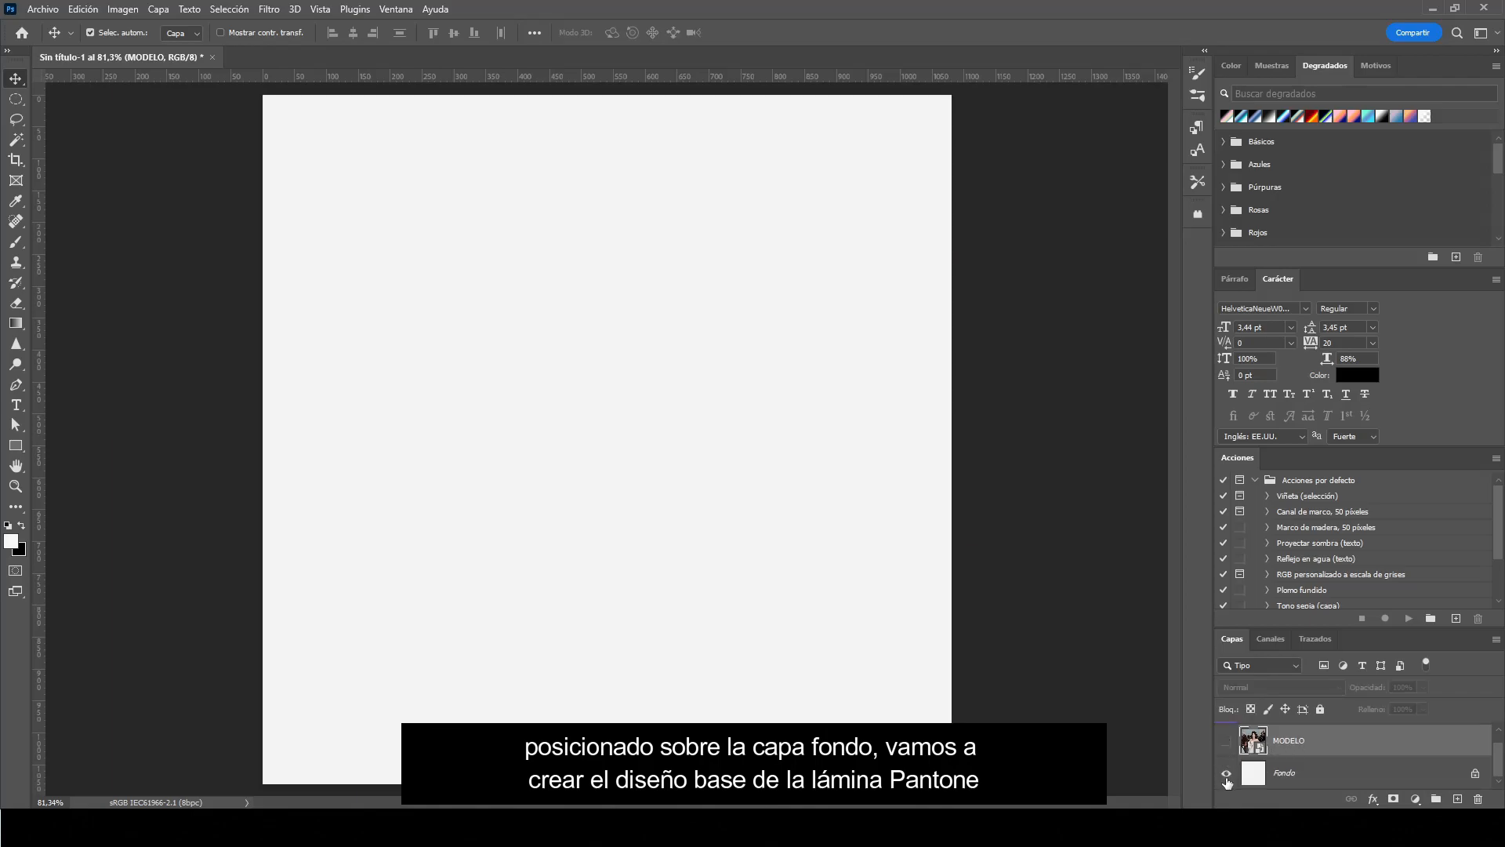
left_click(1310, 778)
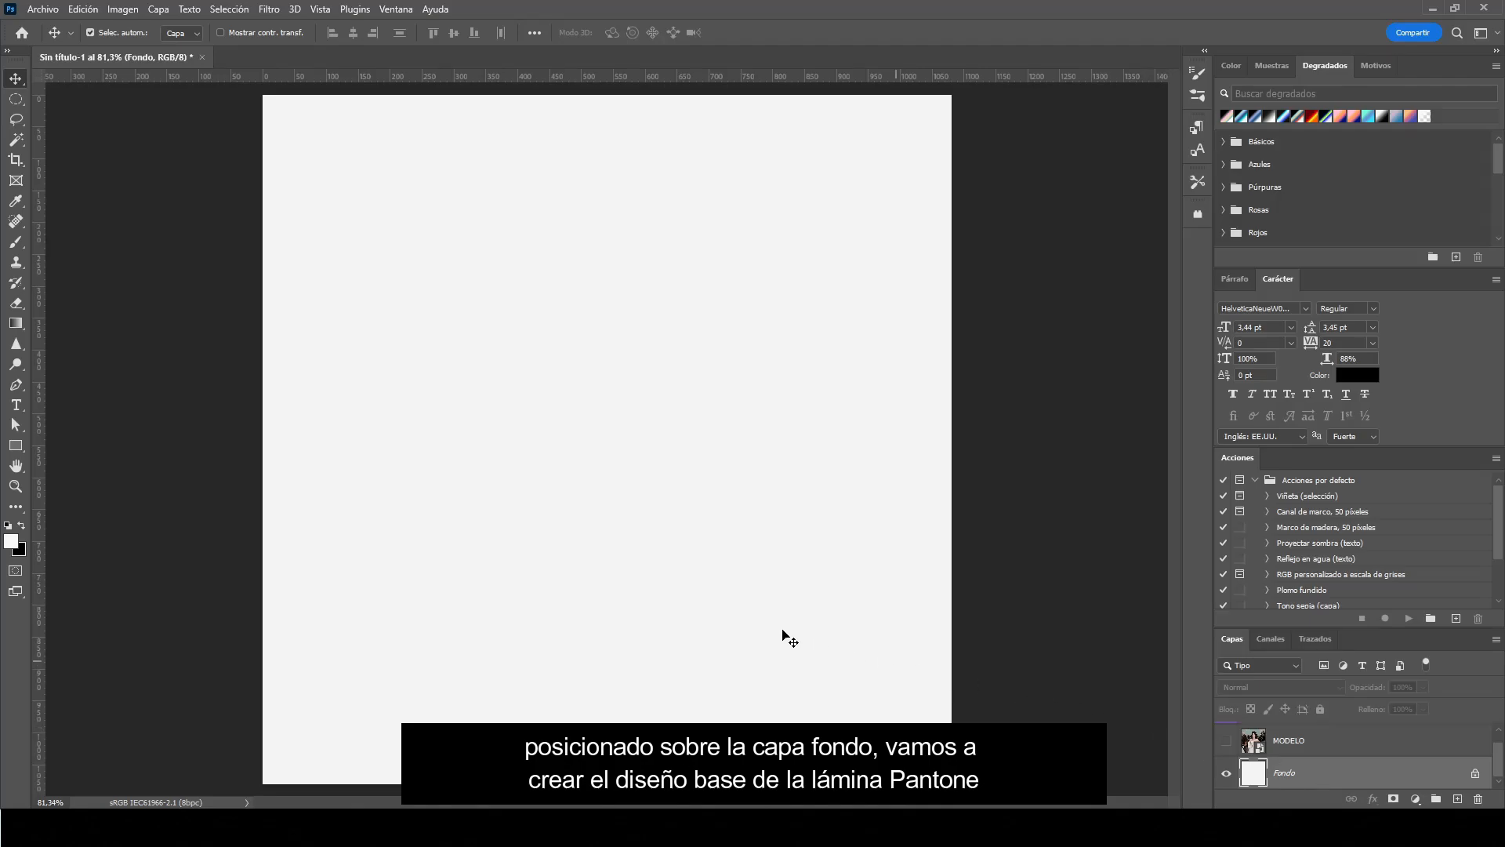
Step: Draw a tall white rectangle about 713 by 897 px over the canvas with the Rectangle tool
left_click(24, 447)
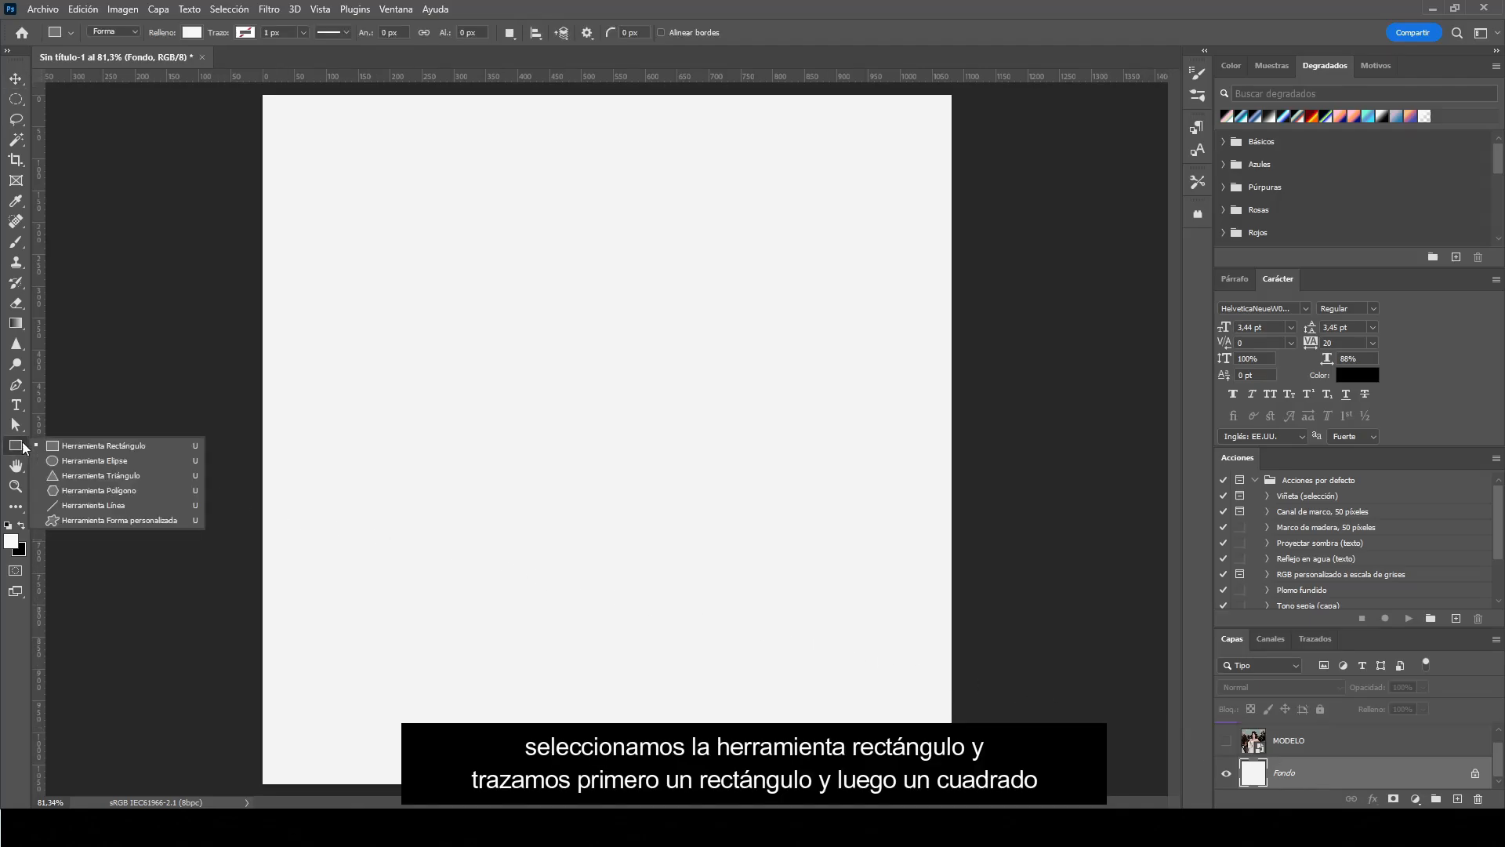
left_click(162, 445)
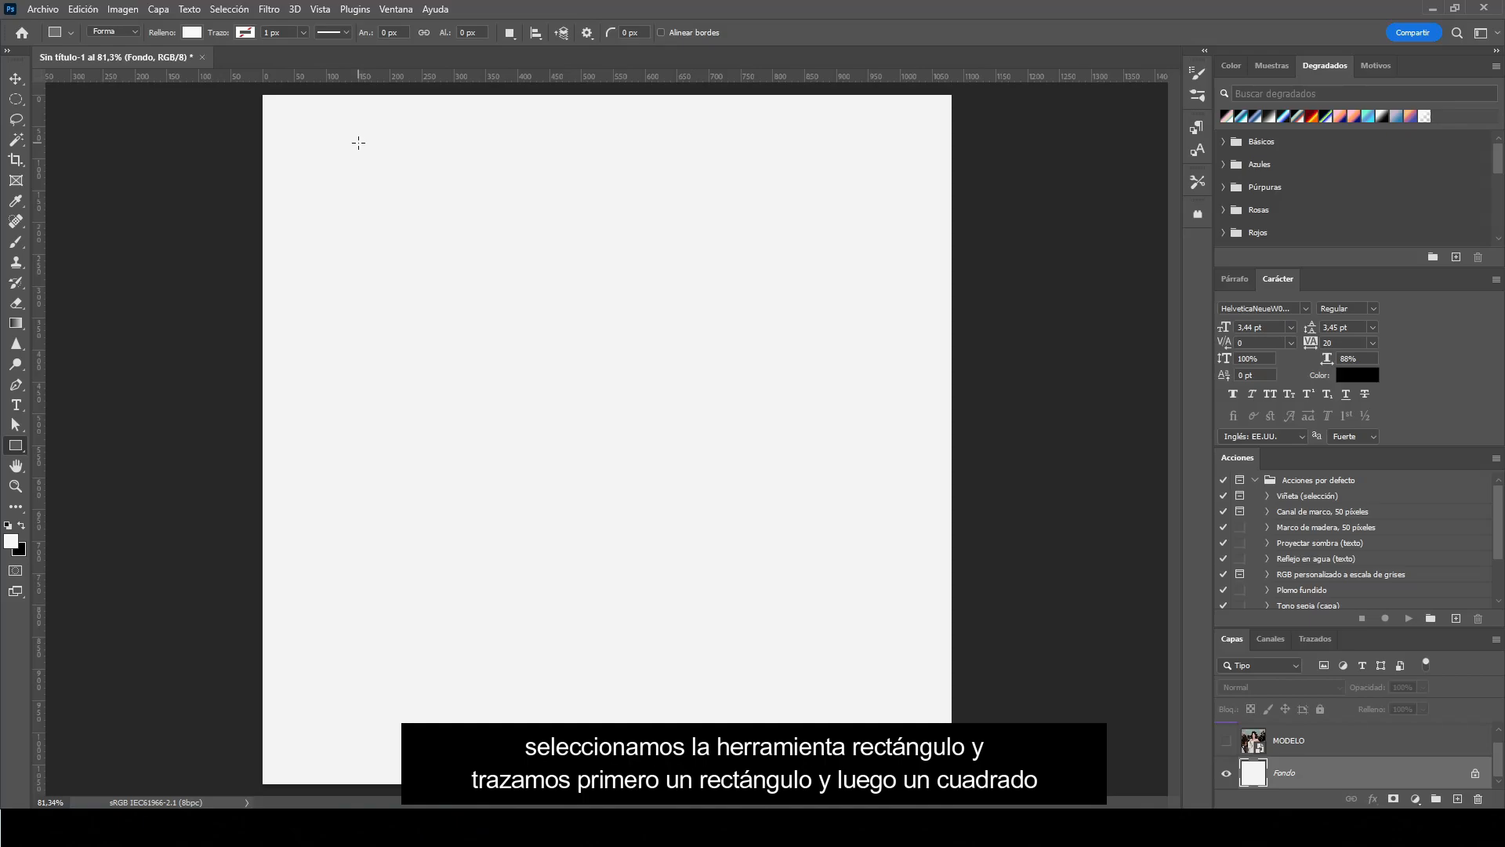
left_click_drag(359, 143, 872, 720)
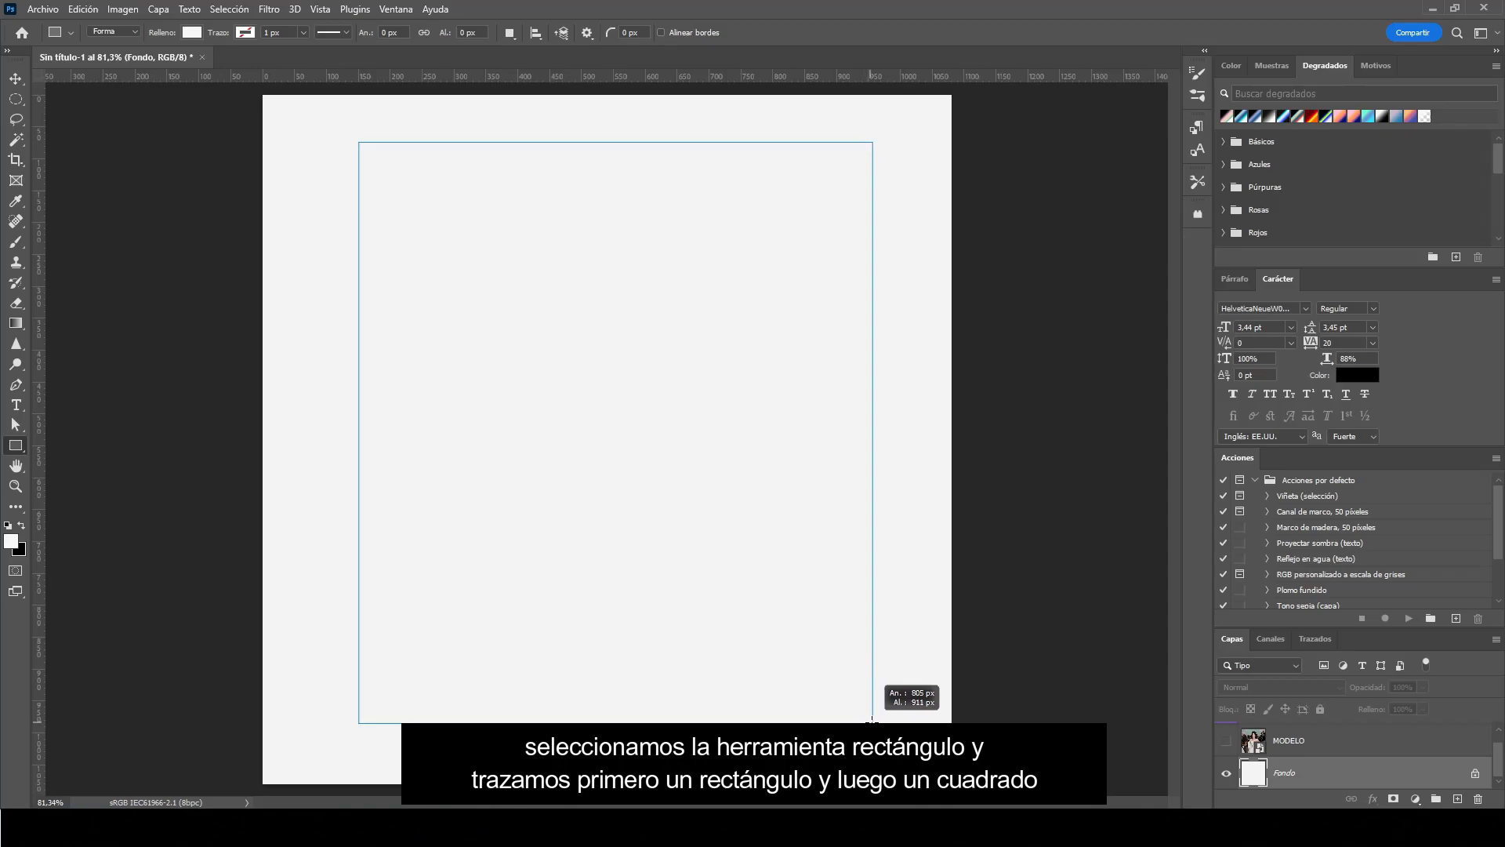
left_click_drag(873, 719, 814, 714)
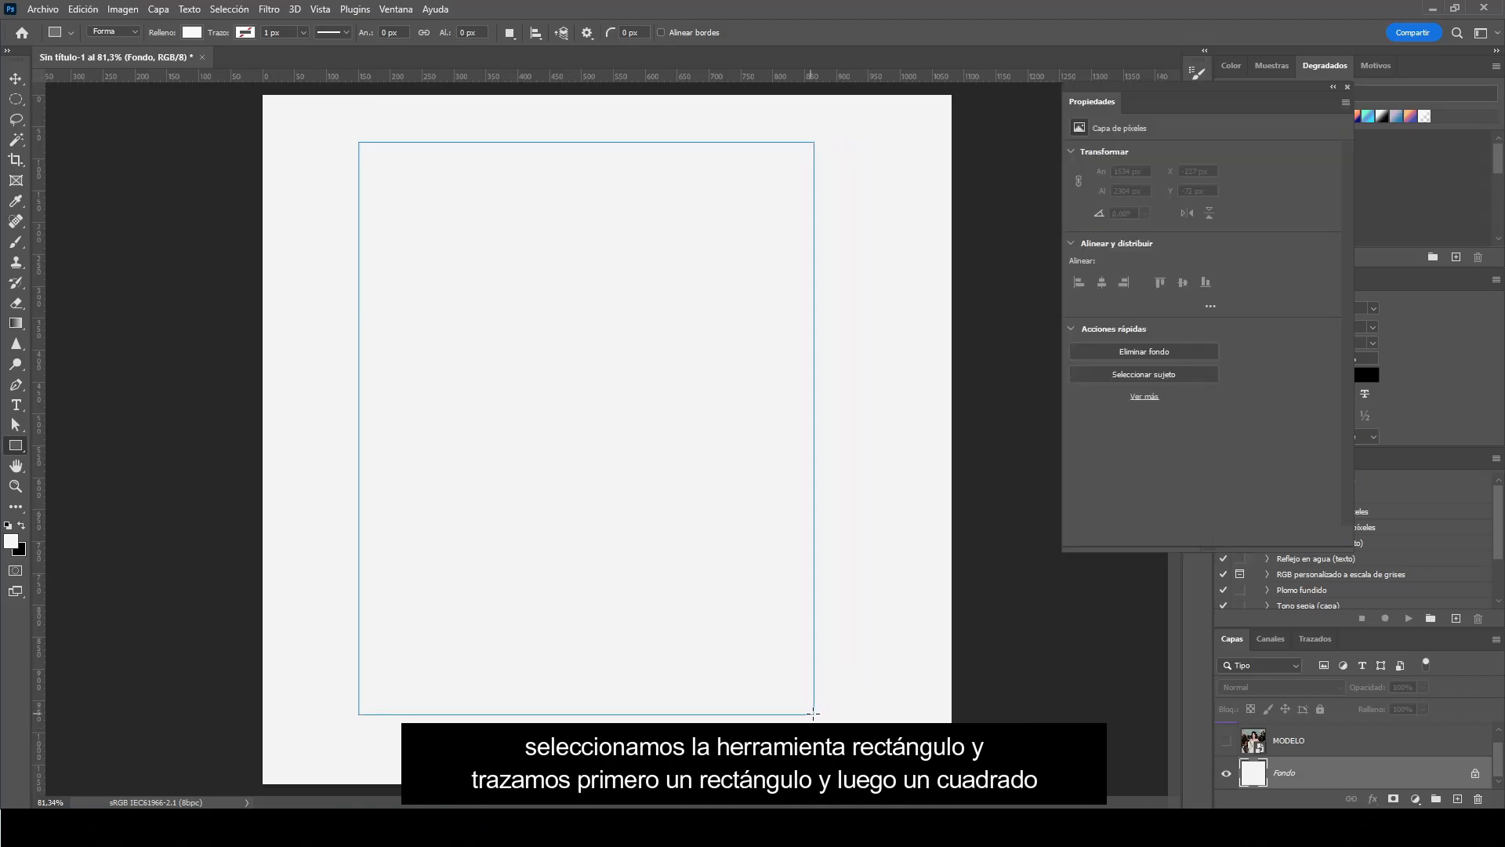
left_click(1348, 87)
Step: Move the tall rectangle to the centre of the canvas with Free Transform
left_click(15, 79)
left_click_drag(536, 385, 578, 391)
key("ctrl+t")
left_click_drag(692, 394, 677, 401)
left_click(882, 33)
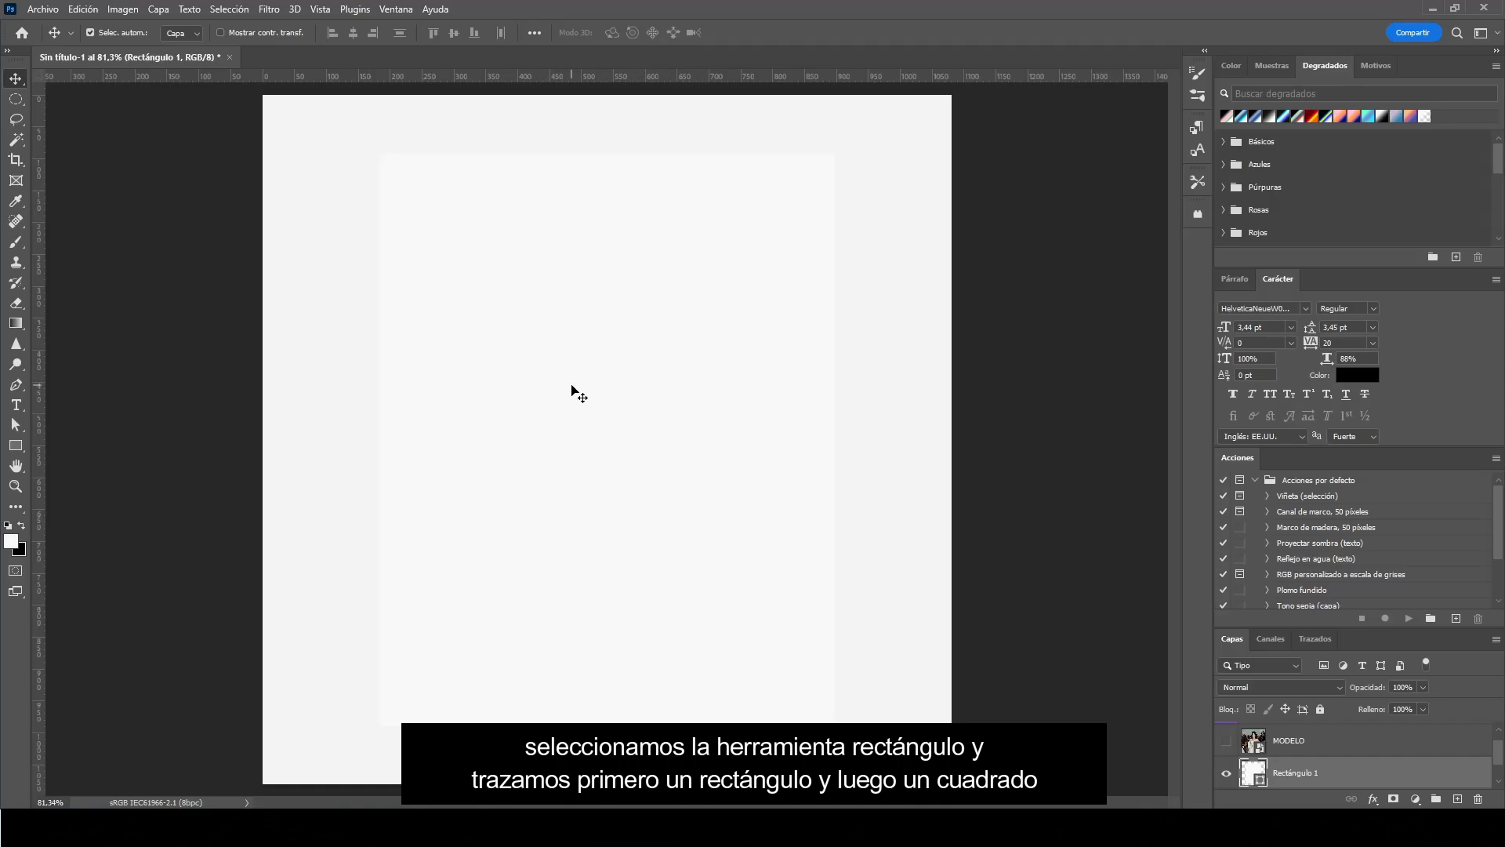
Step: Draw a white square about 694 by 694 px inside the upper part of the rectangle
left_click(16, 446)
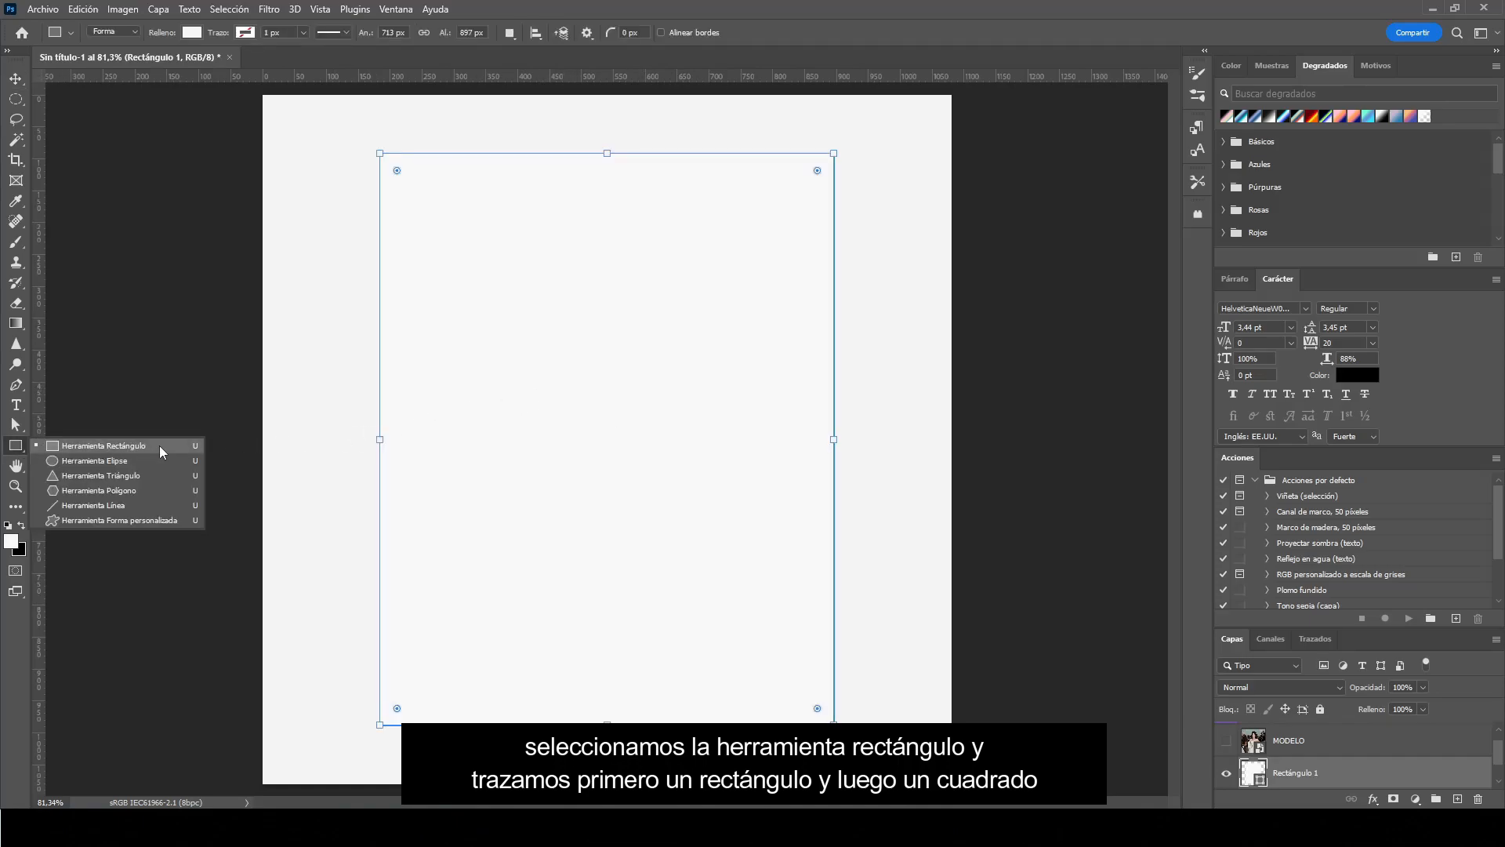
left_click(160, 451)
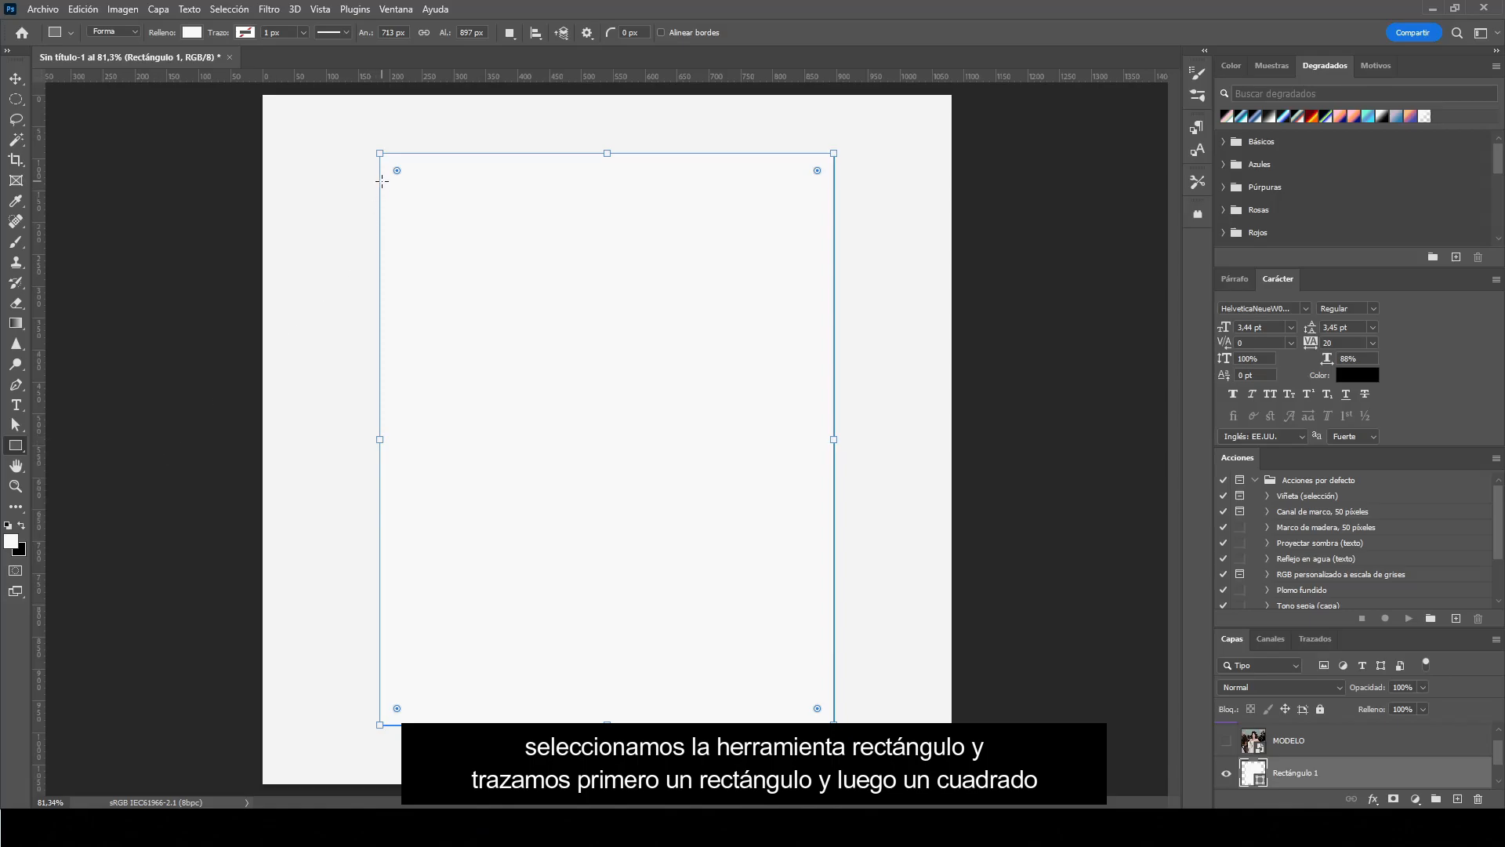
left_click_drag(385, 162, 831, 730)
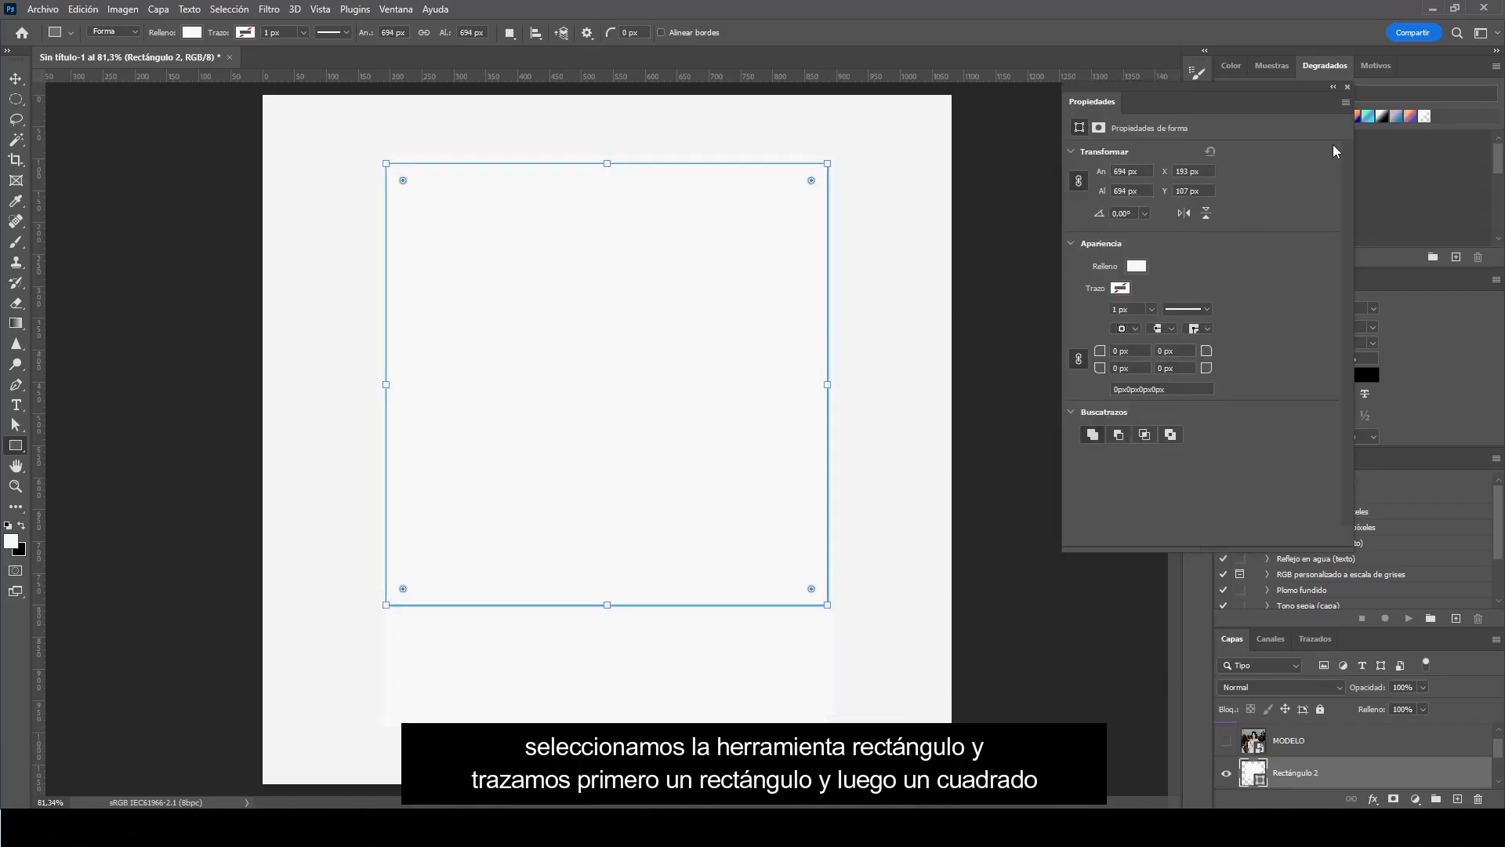
left_click(1347, 87)
Step: Move the square to X 540, Y 447 px so its top margin inside the rectangle matches the side margins
scroll(577, 156, "up", 3)
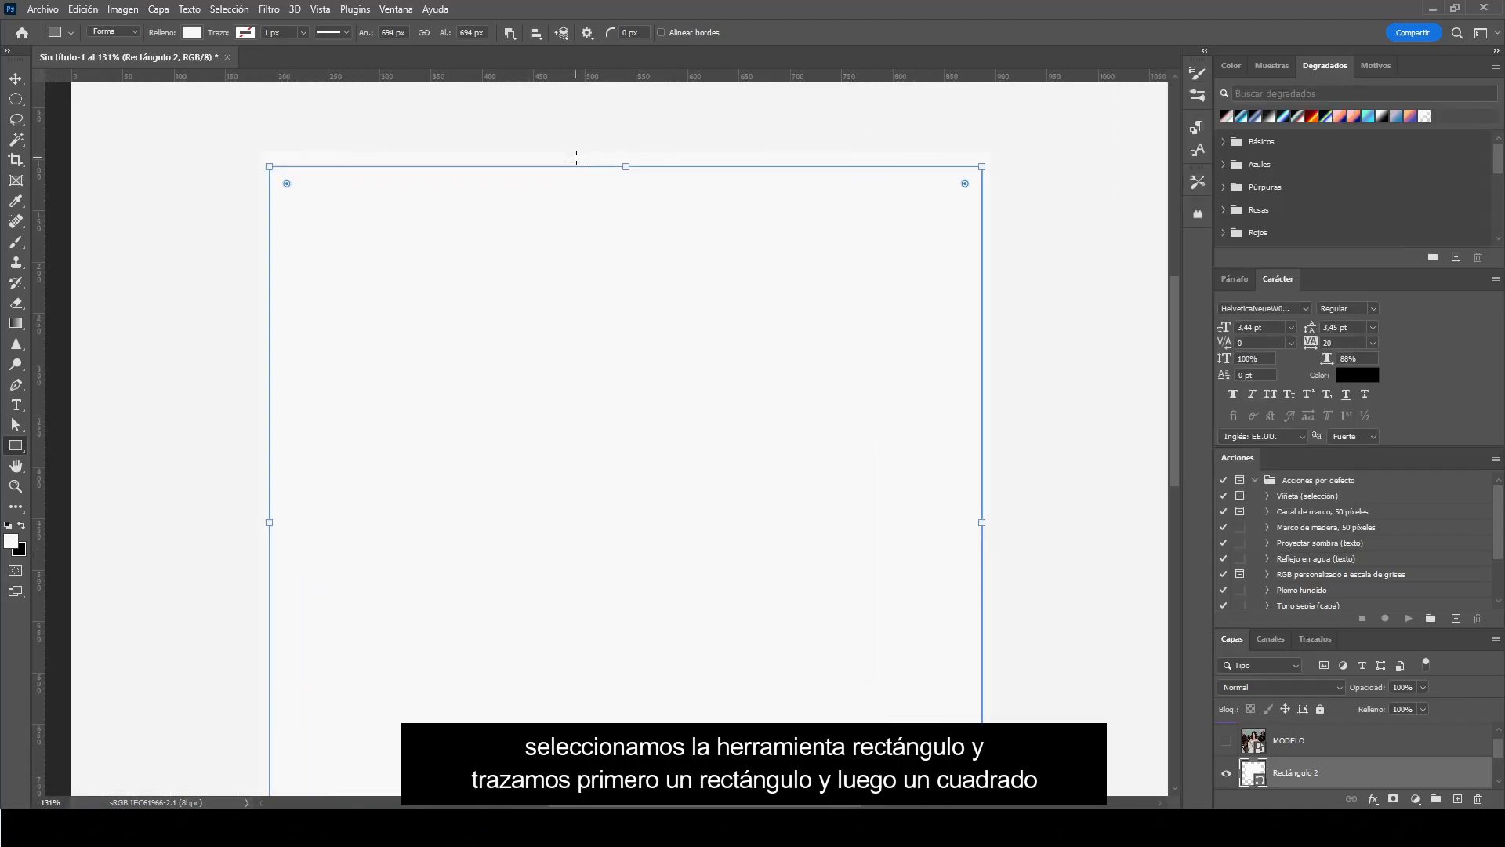
left_click(25, 78)
key("ctrl+t")
left_click_drag(609, 360, 610, 359)
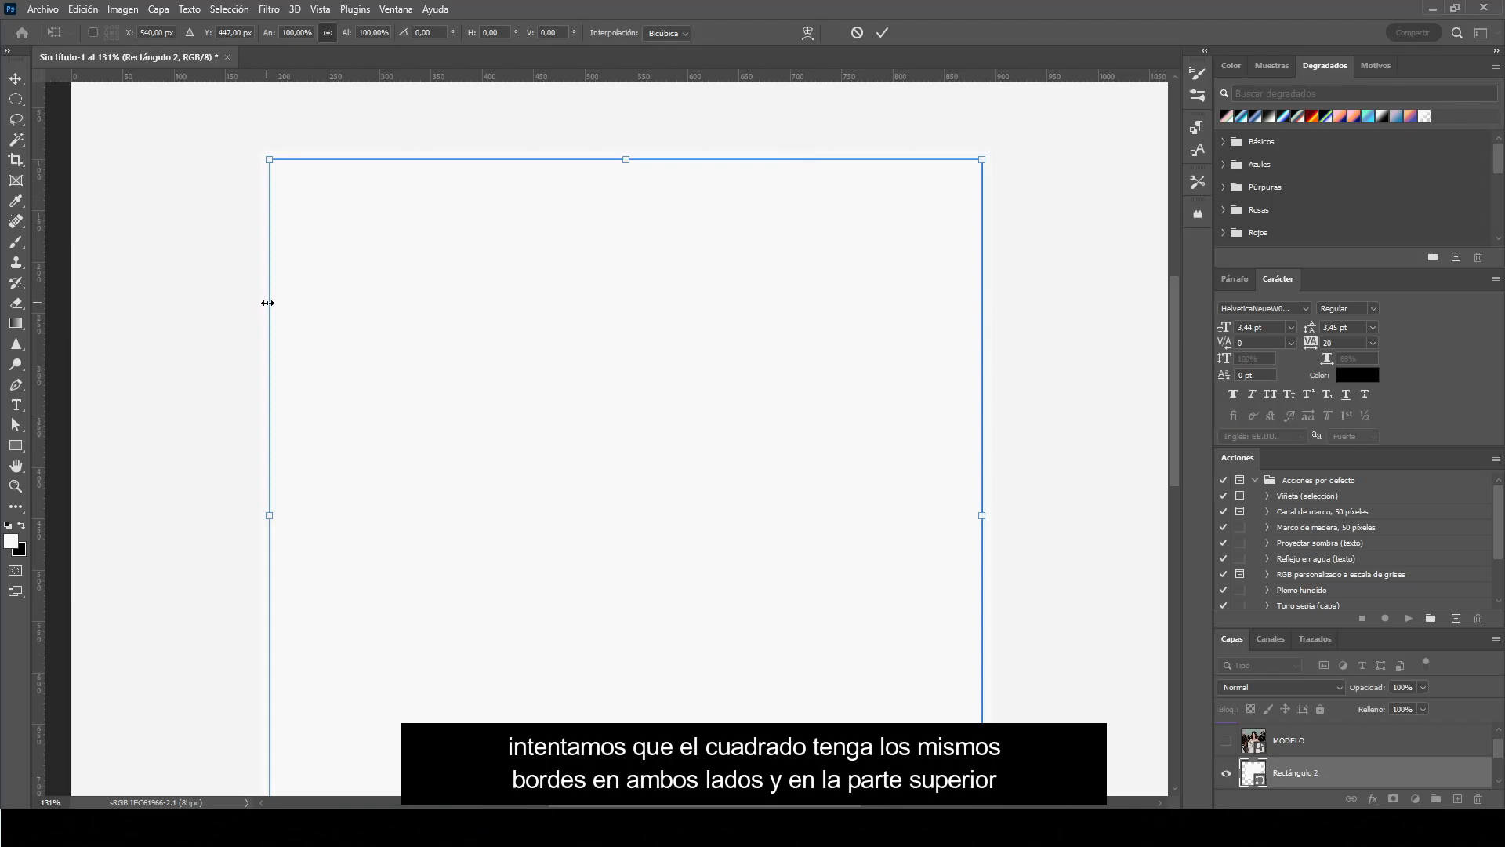
left_click(886, 32)
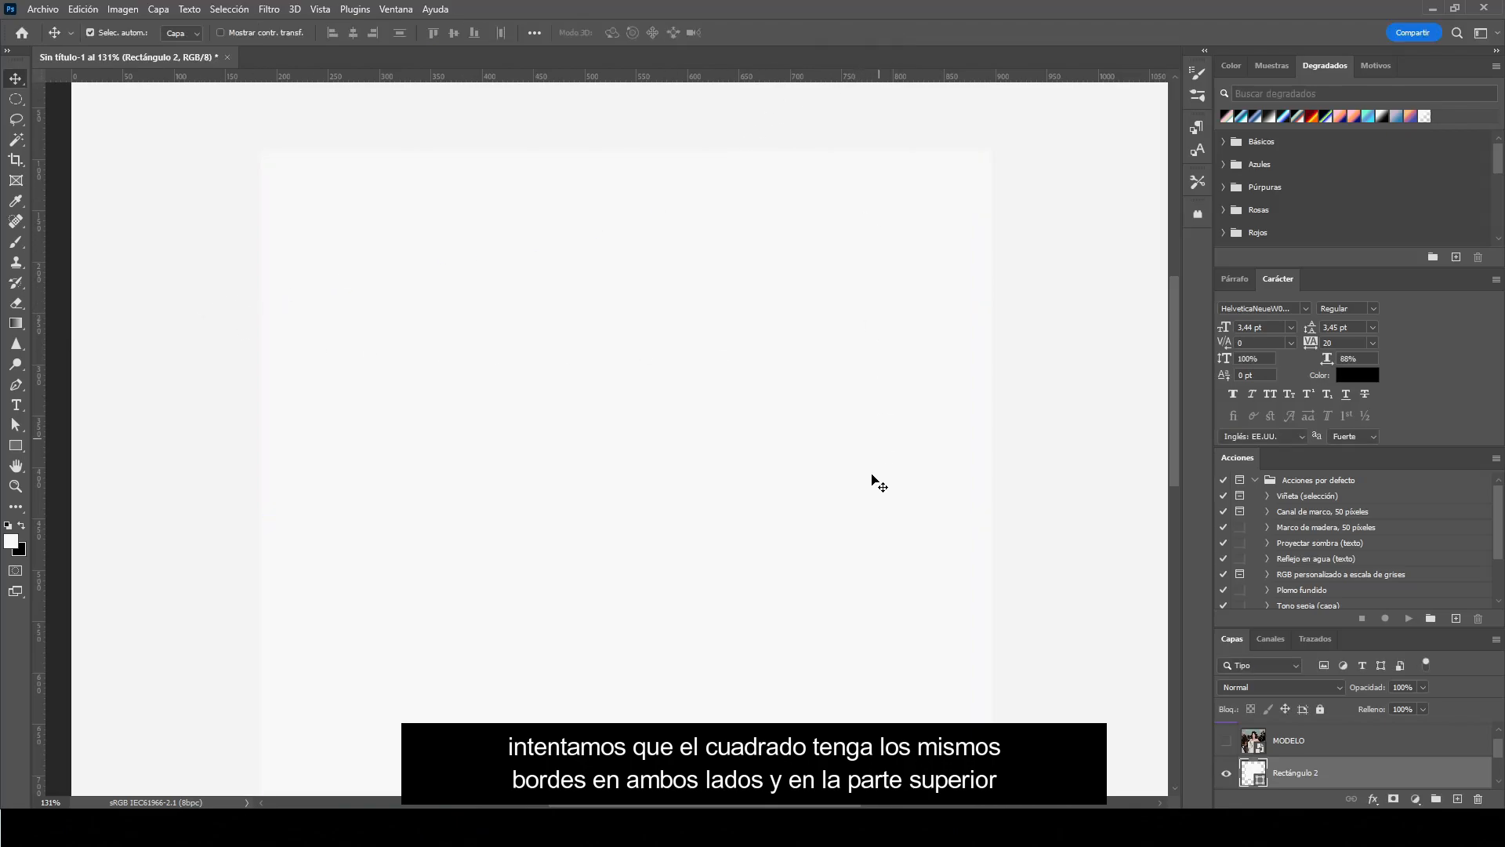
Step: Show the MODELO photo and clip it to the square below it with a clipping mask
scroll(872, 473, "down", 3)
scroll(872, 473, "down", 2)
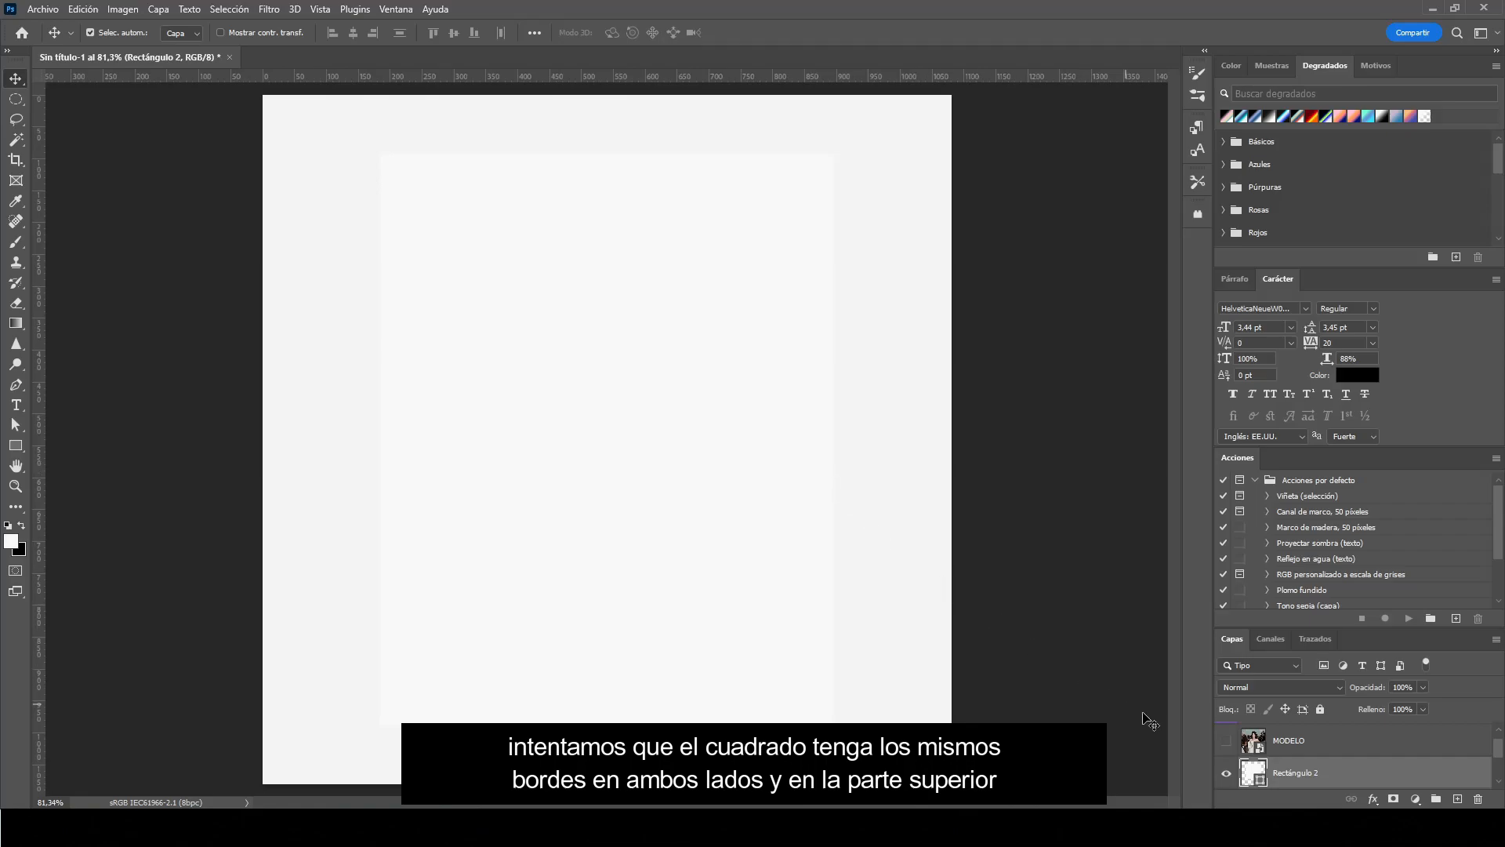
left_click(1228, 741)
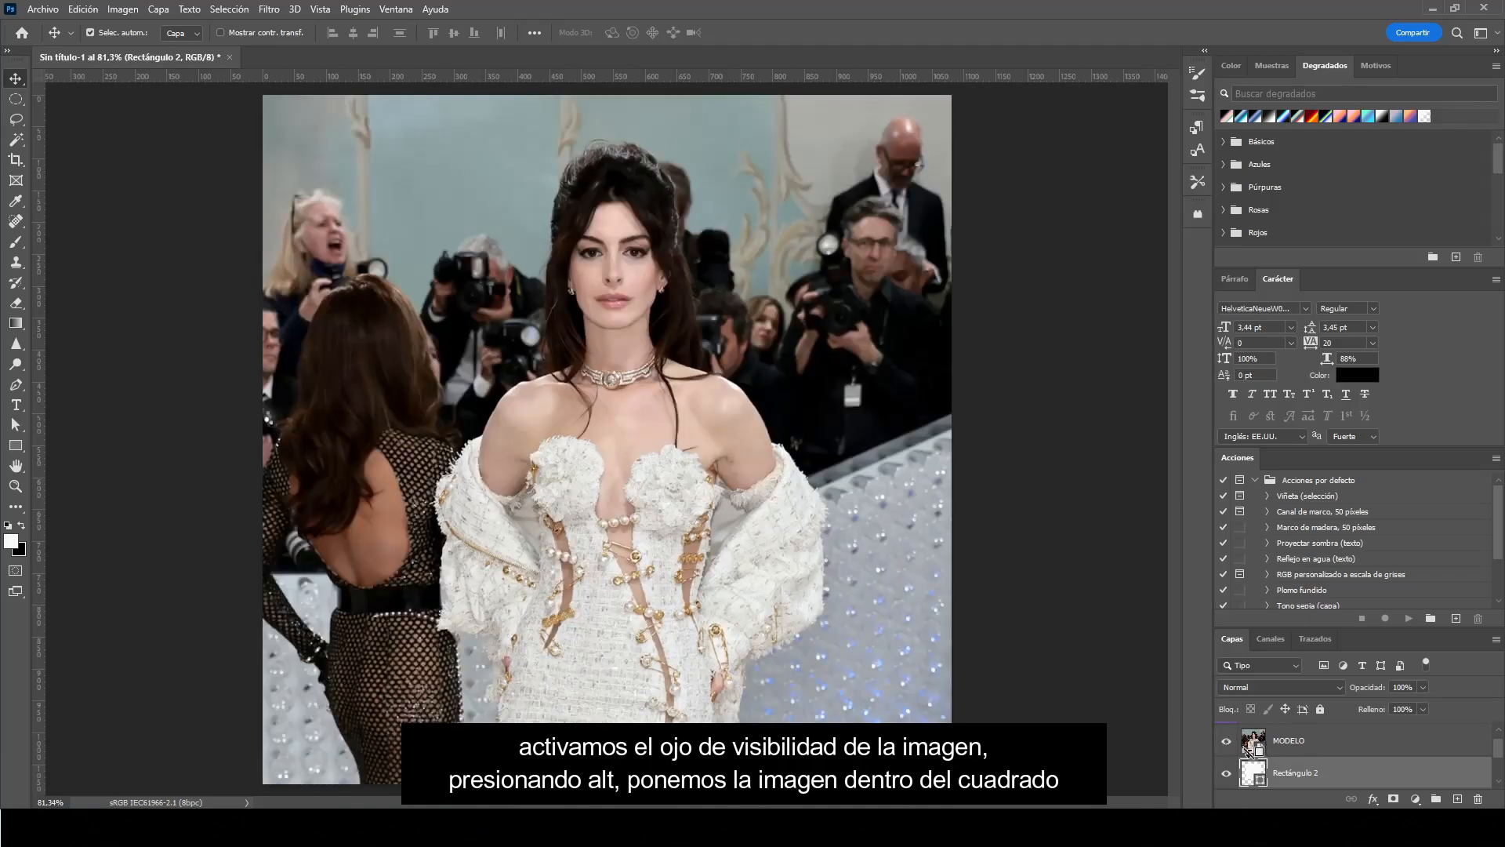
left_click(1252, 761, "alt")
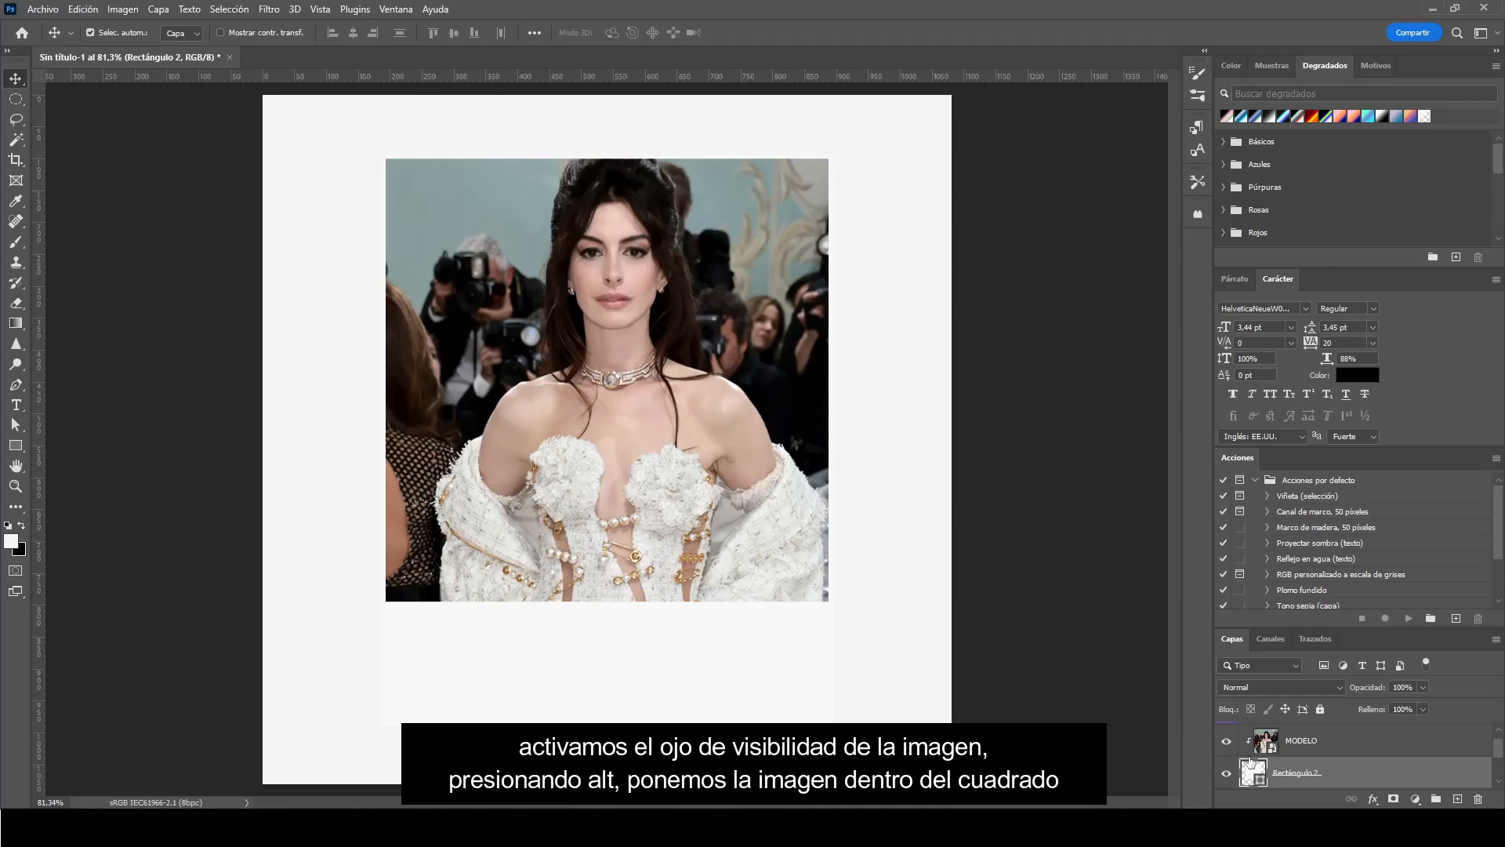
Step: Add a 1 px black (000000) outside stroke to the Rectángulo 1 layer
scroll(1253, 765, "down", 1)
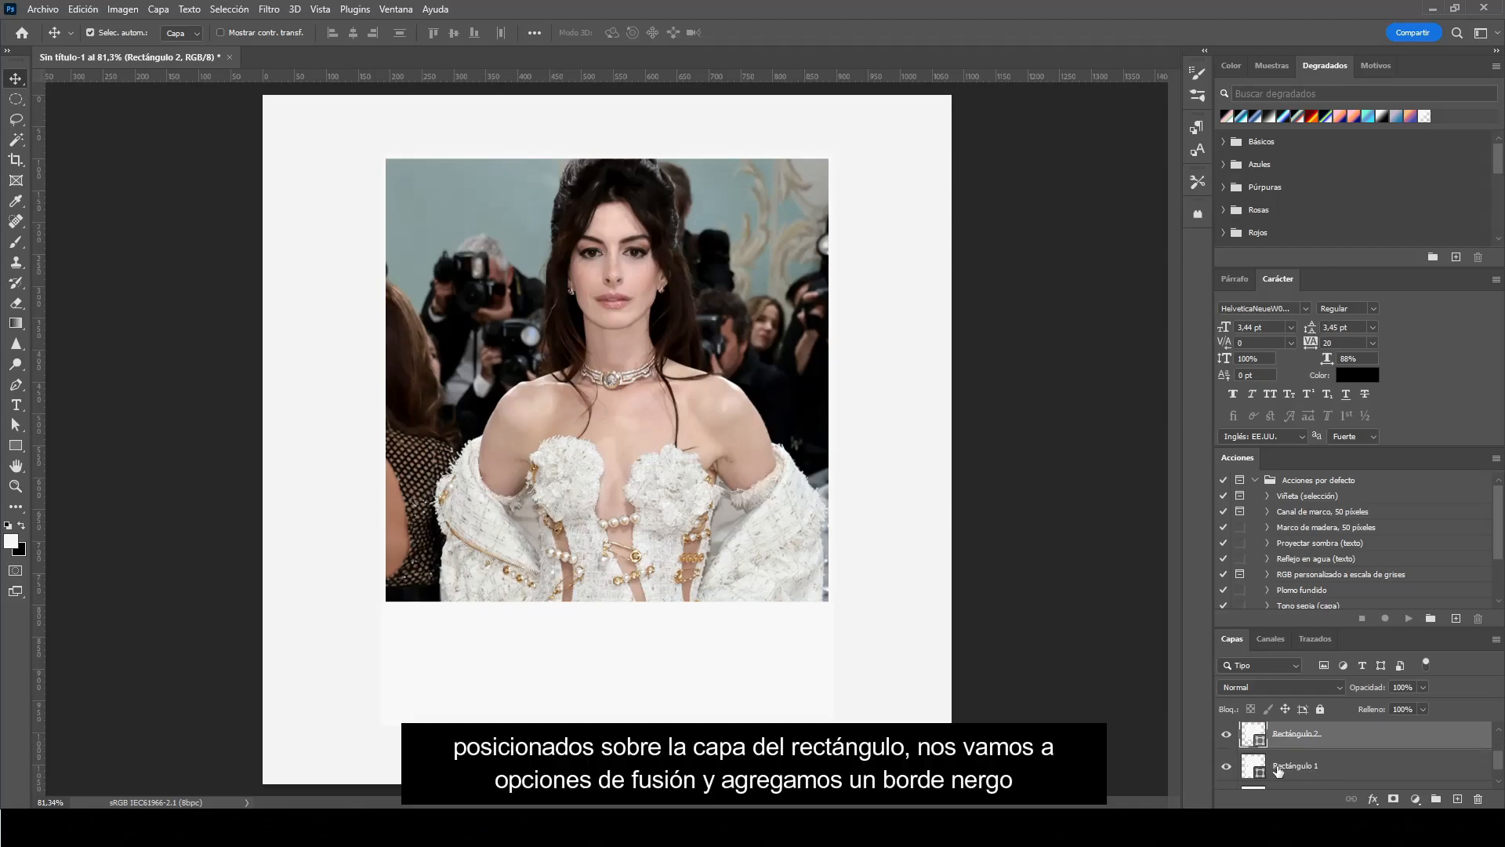
left_click(1331, 768)
left_click(1373, 799)
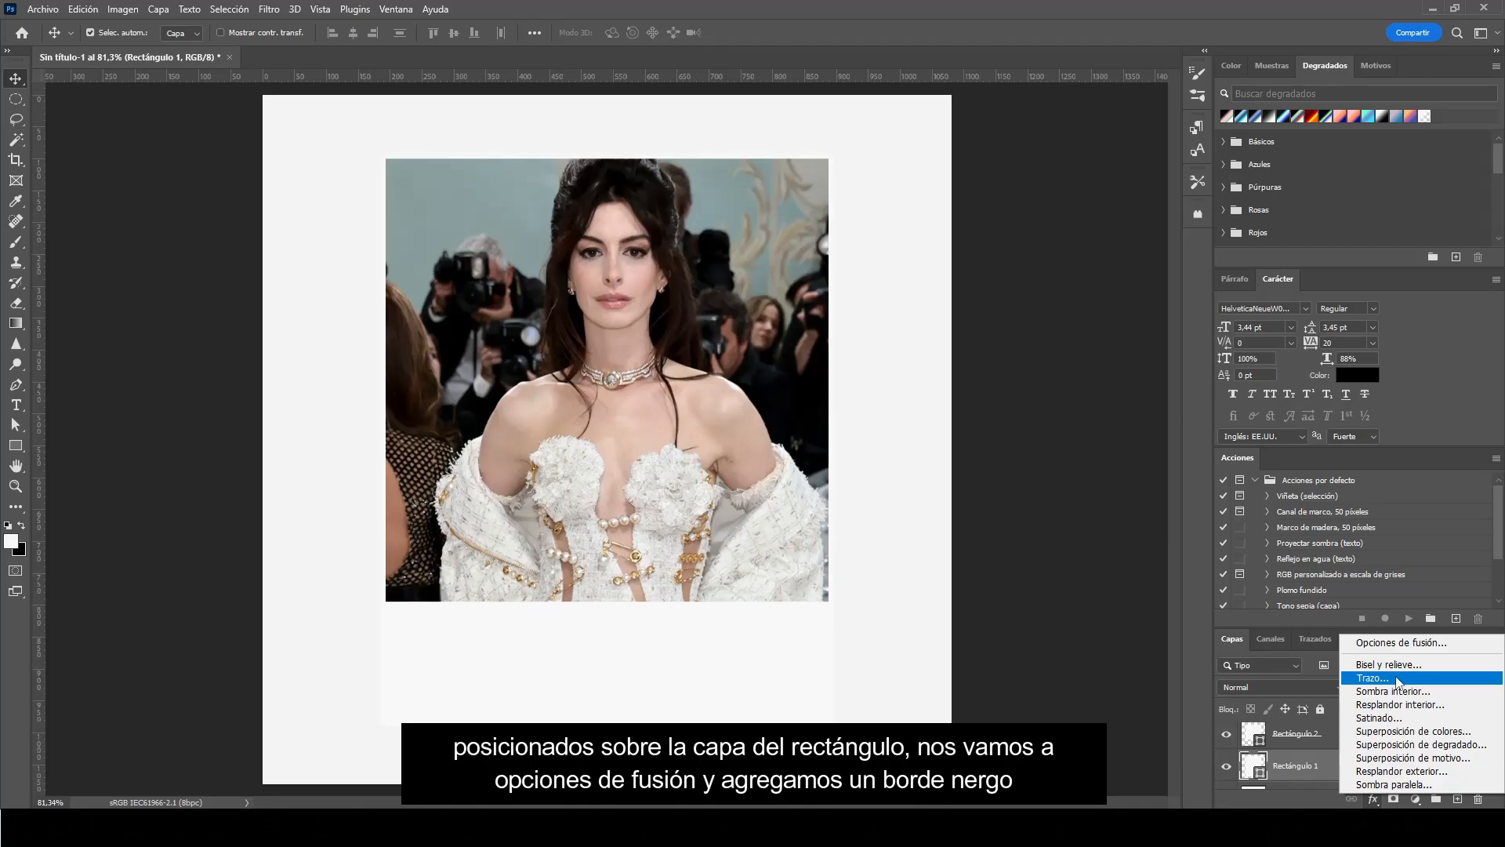
left_click(1373, 678)
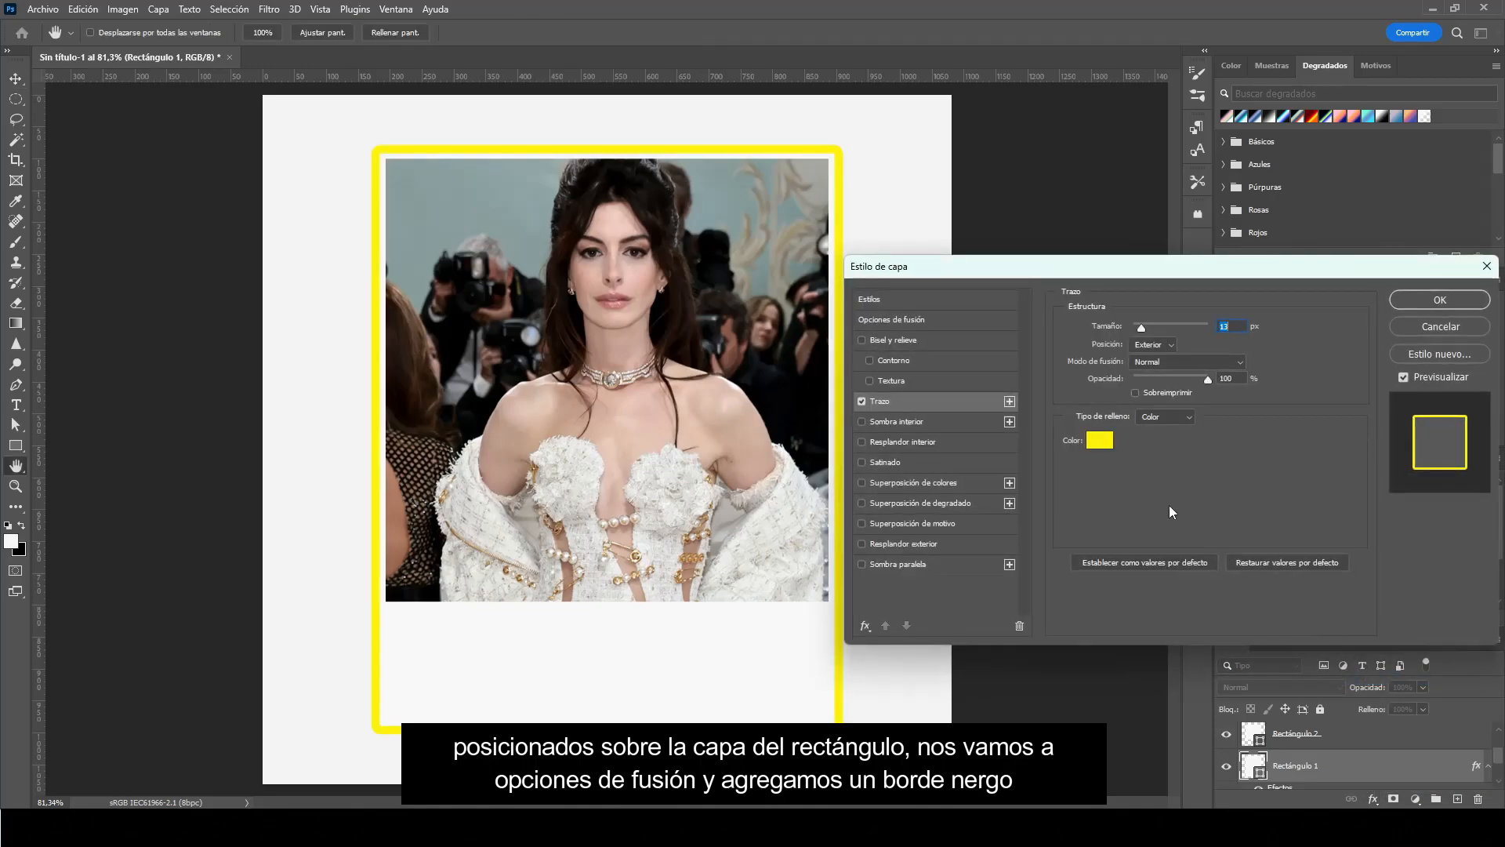
left_click(1101, 441)
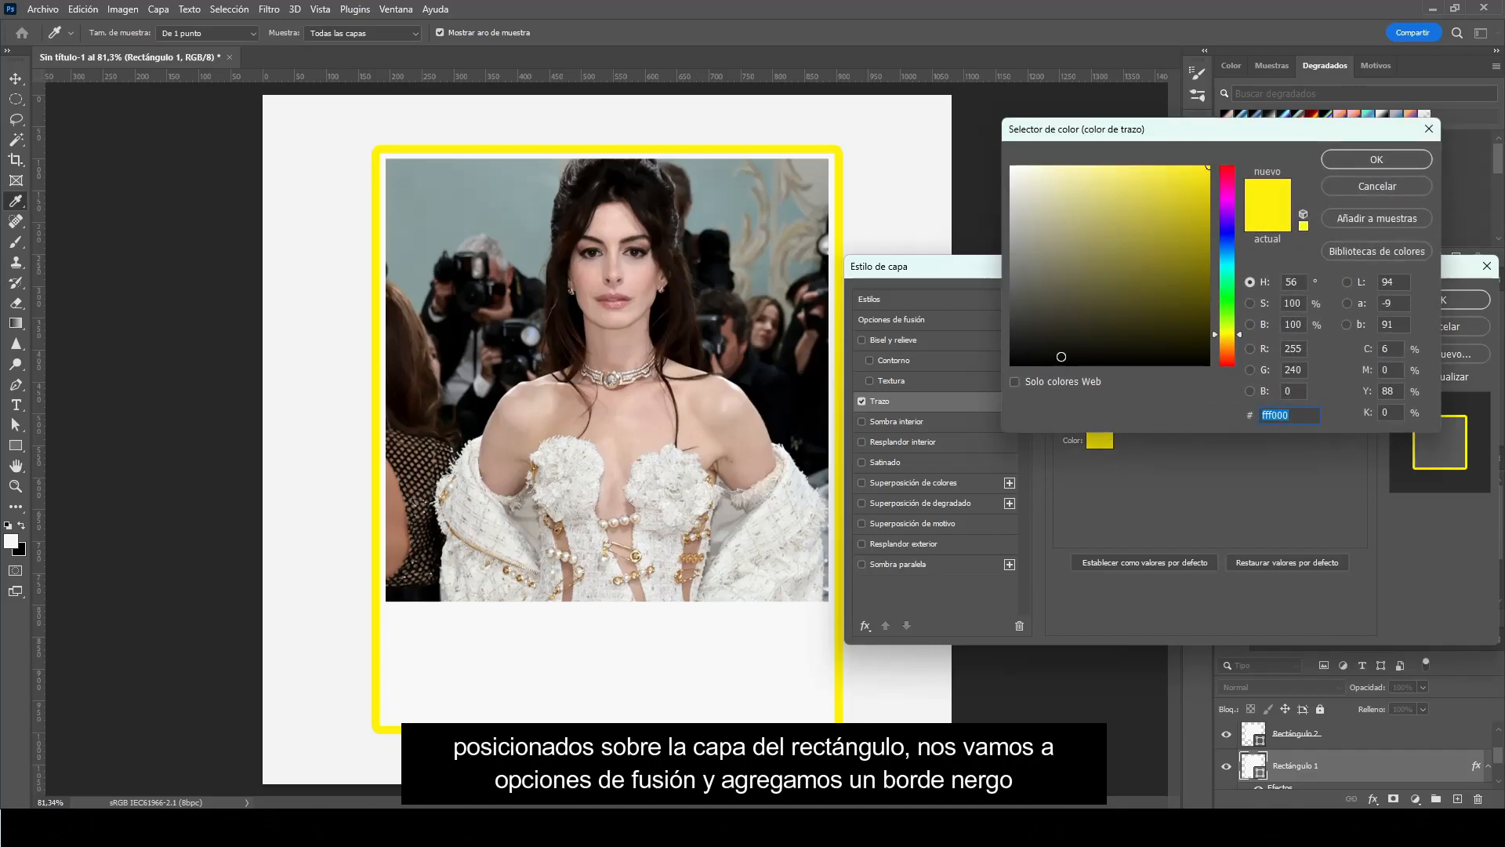
left_click(1005, 369)
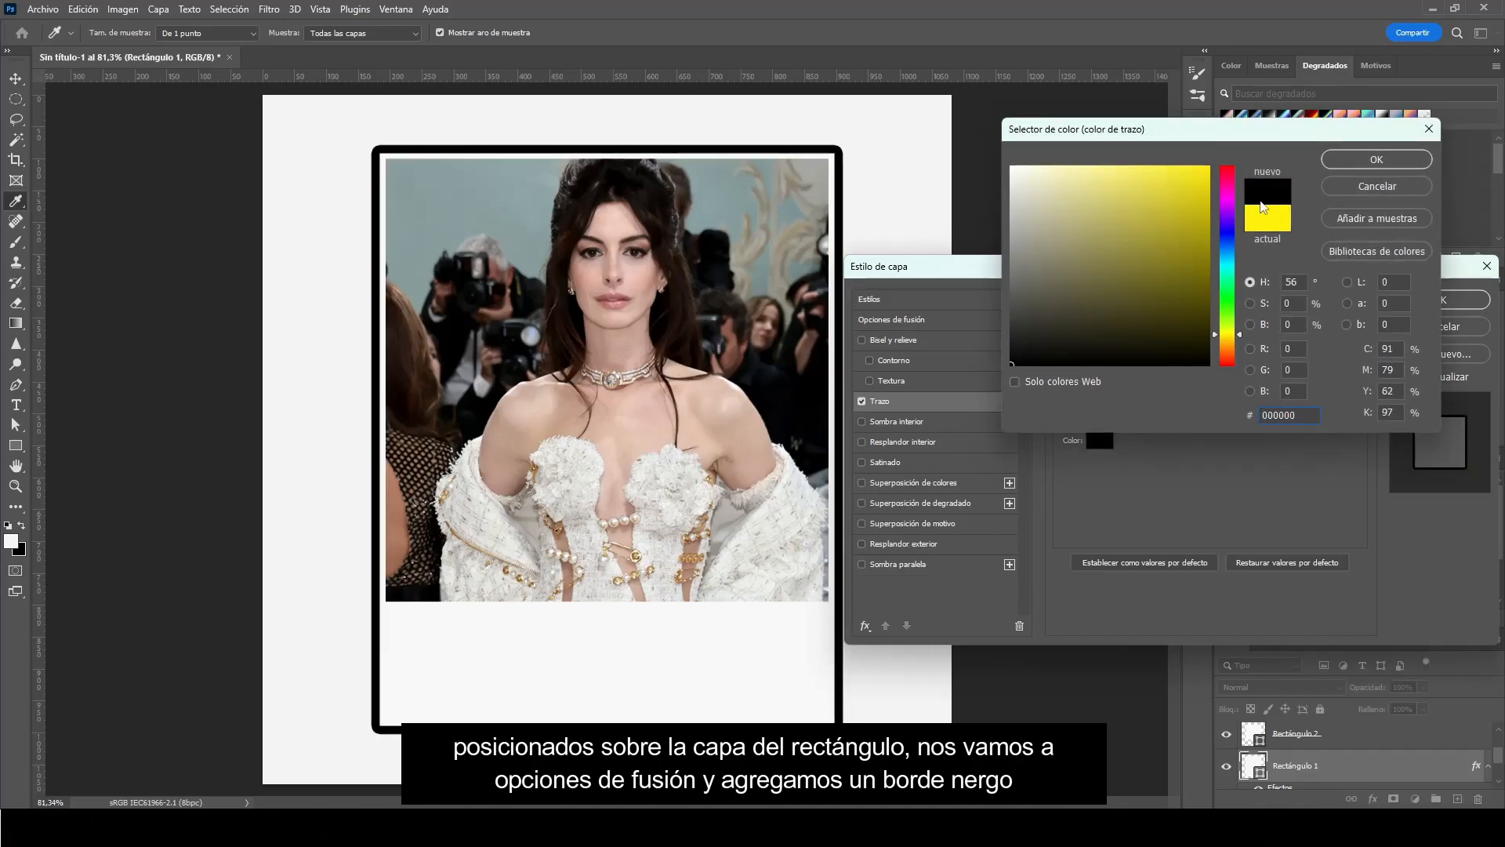
left_click(1341, 158)
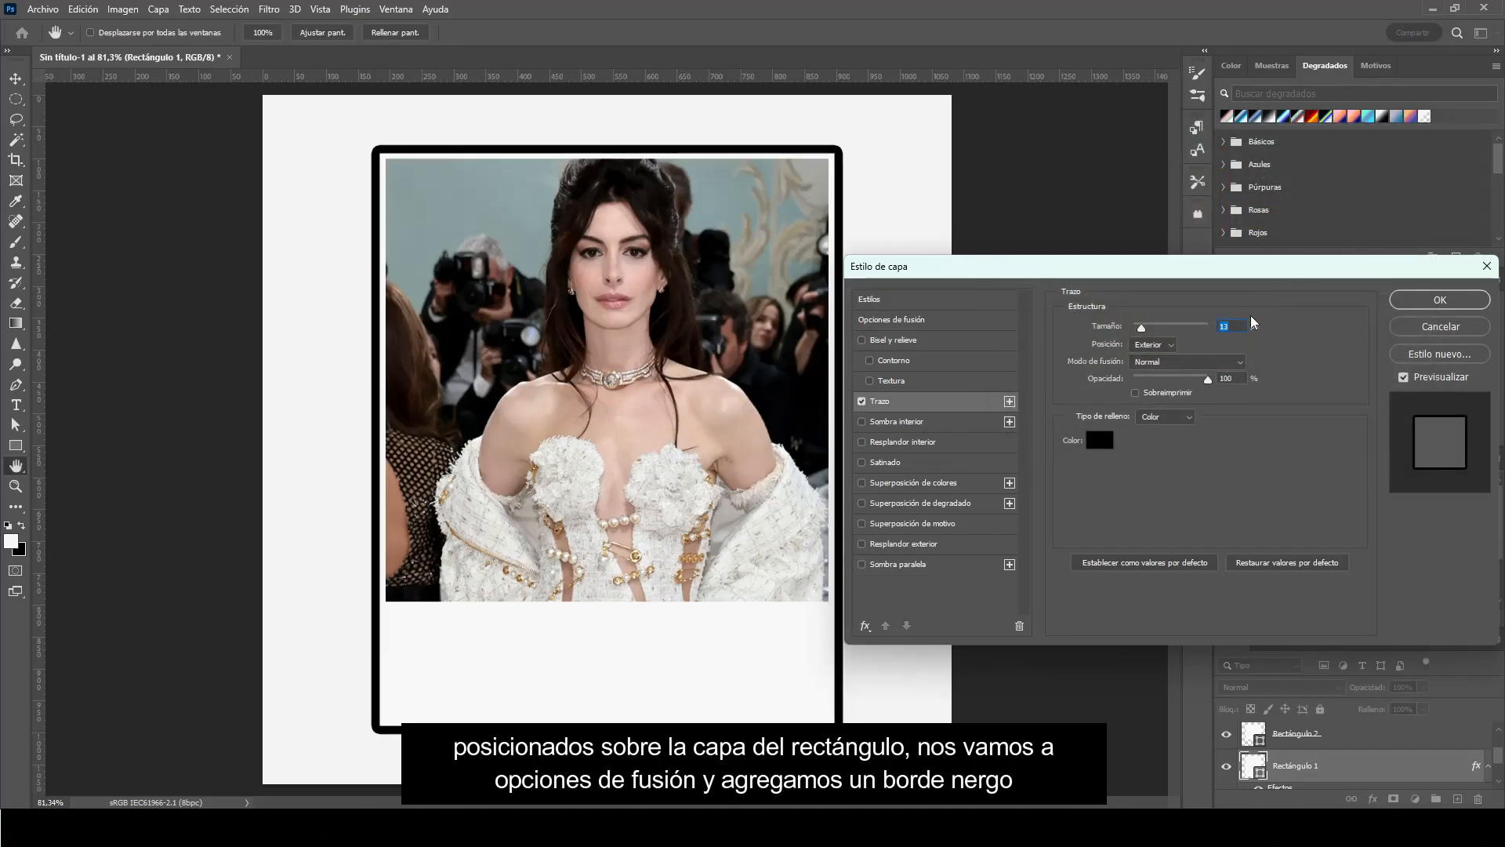
left_click_drag(1240, 327, 1194, 327)
type("1")
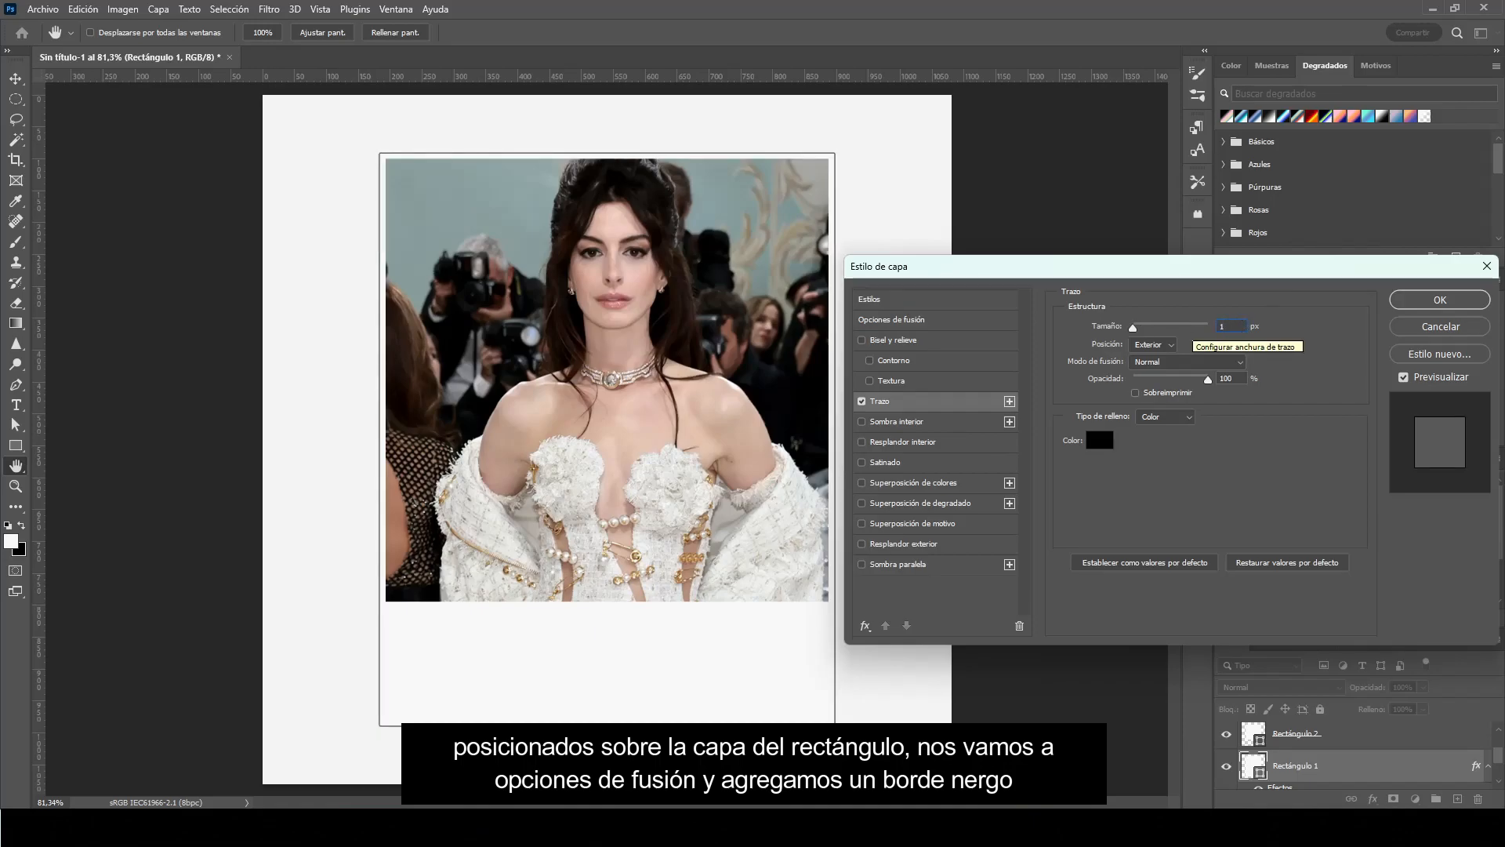
left_click(1400, 301)
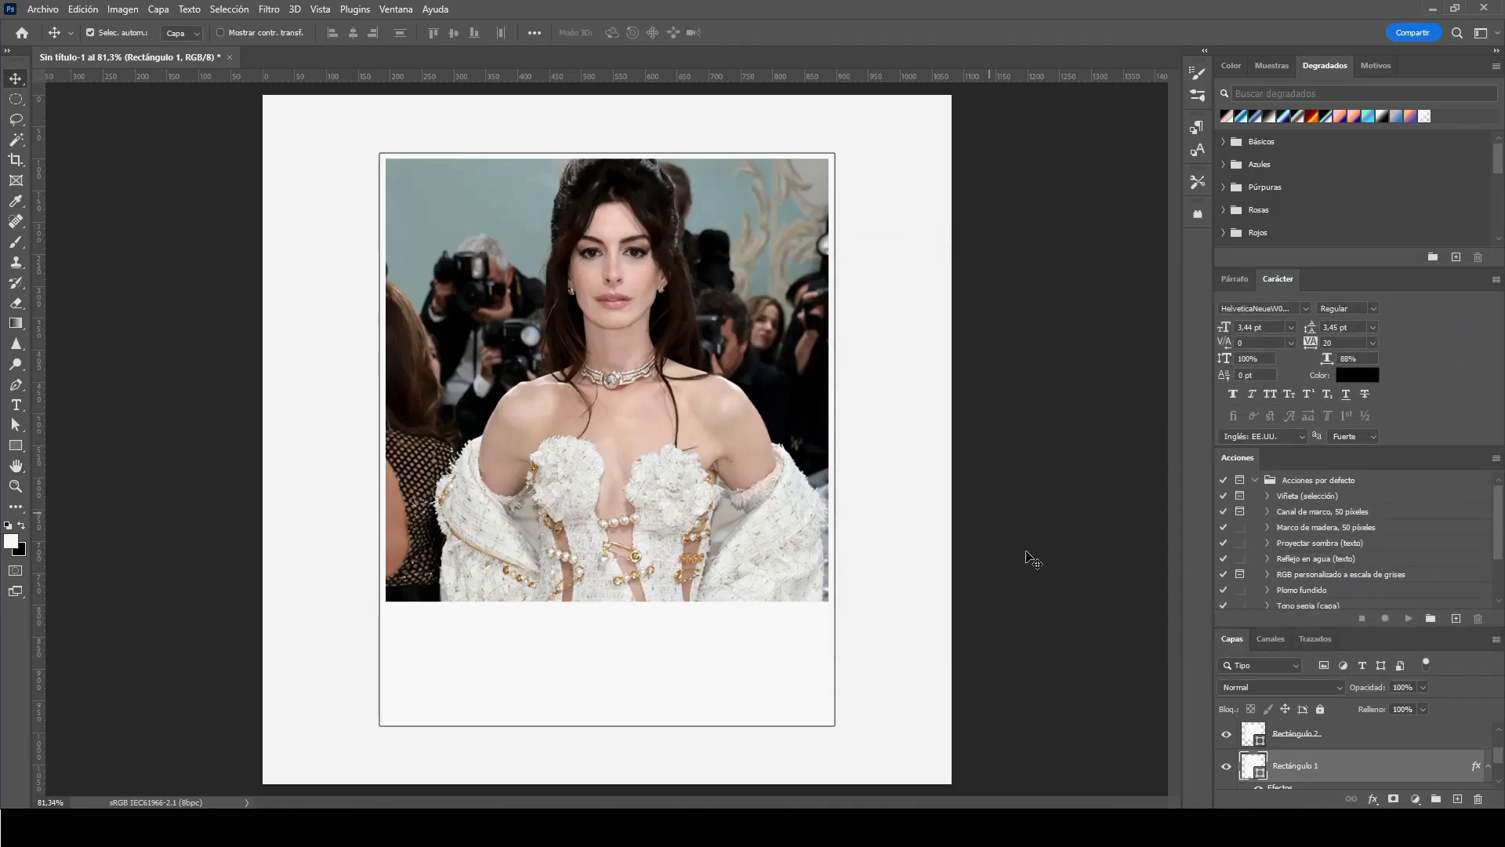
Step: Show the textos group with the card's captions below the photo
scroll(1264, 757, "up", 2)
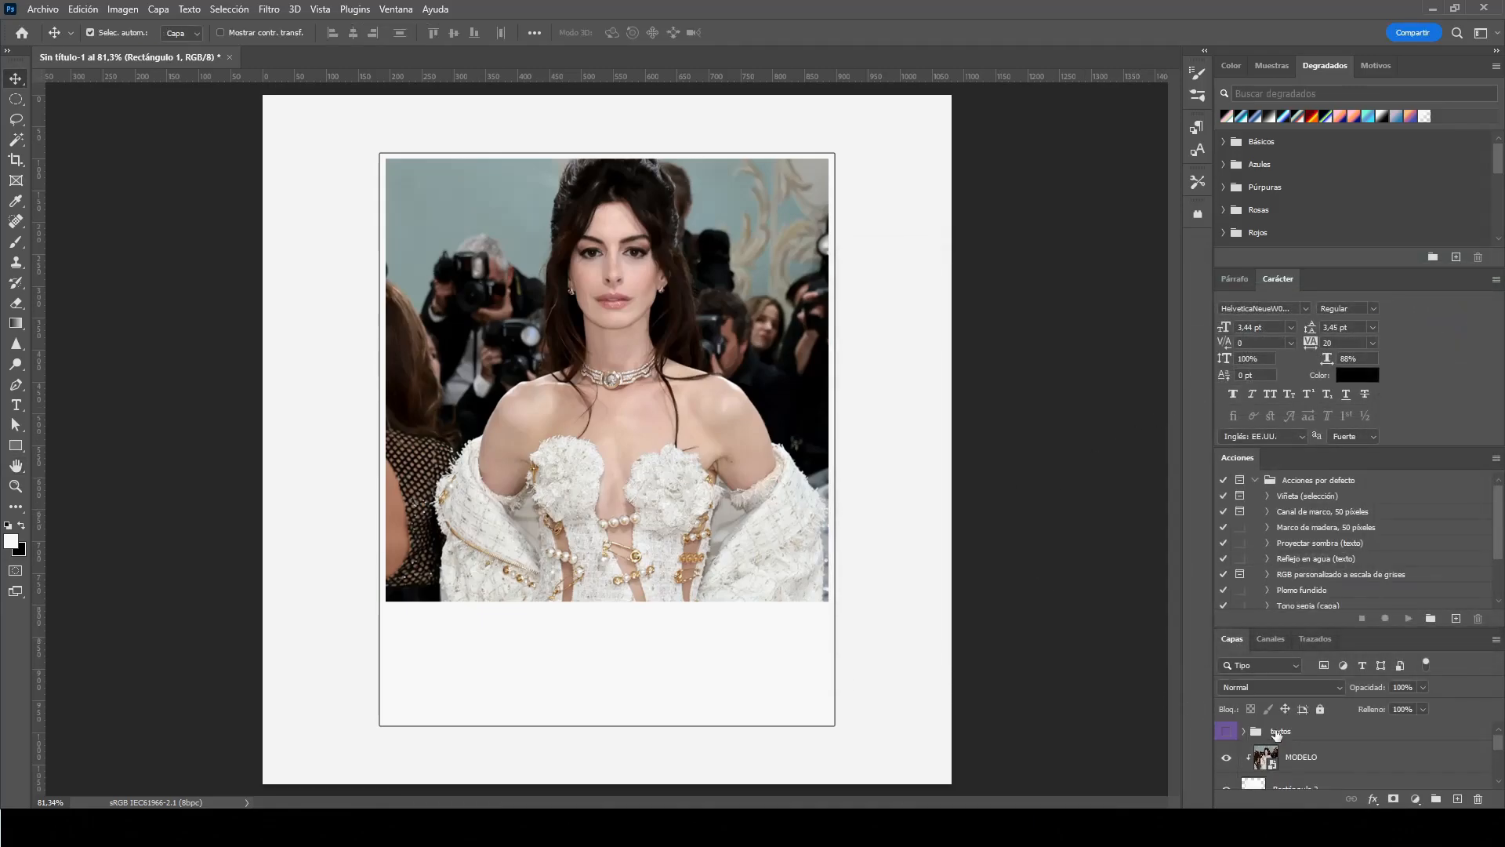
left_click(1227, 730)
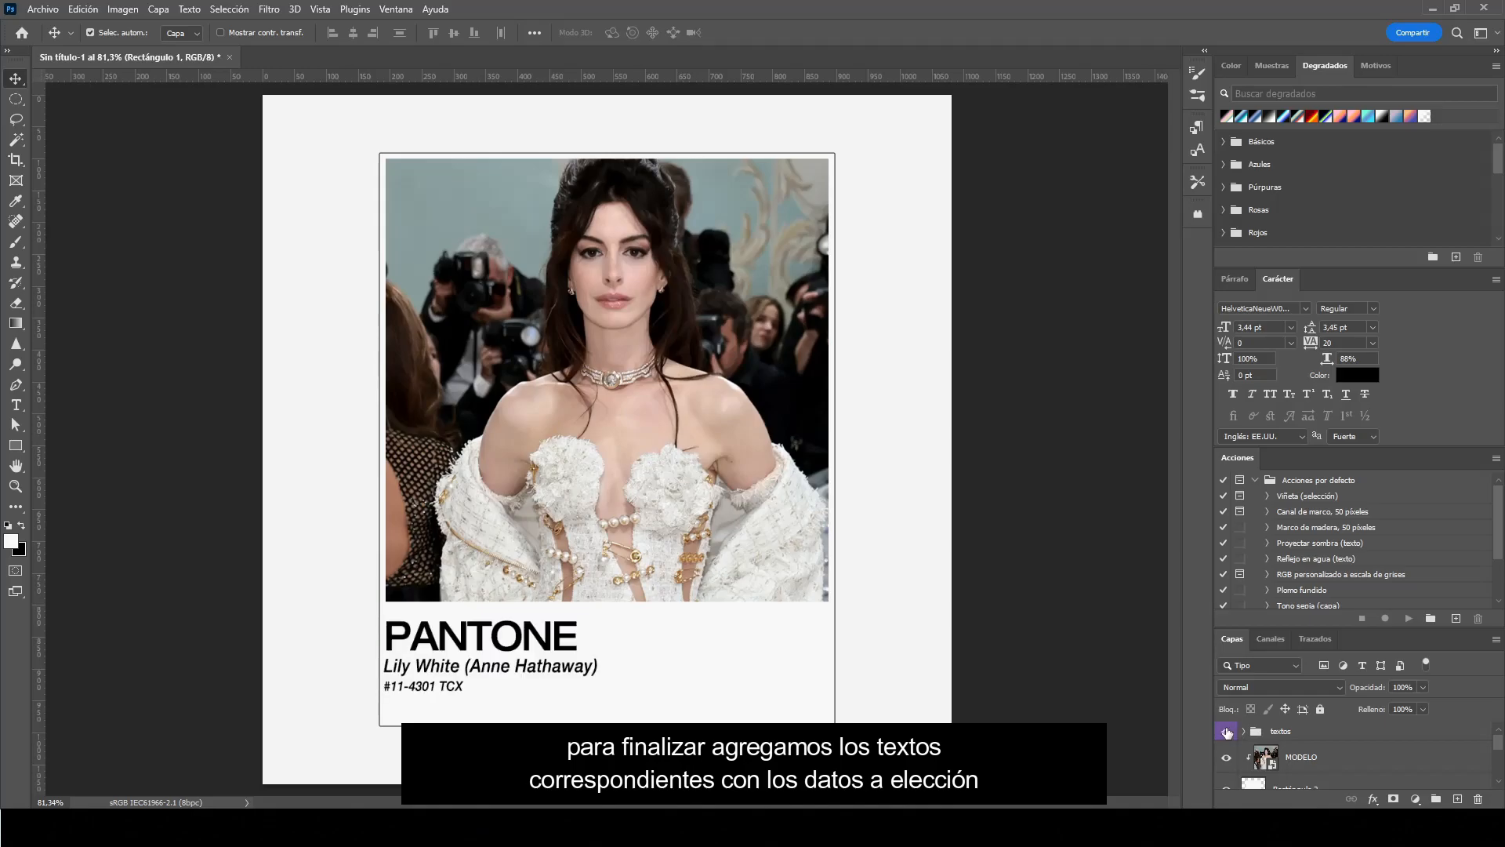
Step: Move the textos group horizontally to X 401 px so the captions are inset from the card's left border
left_click(1285, 733)
key("ctrl+t")
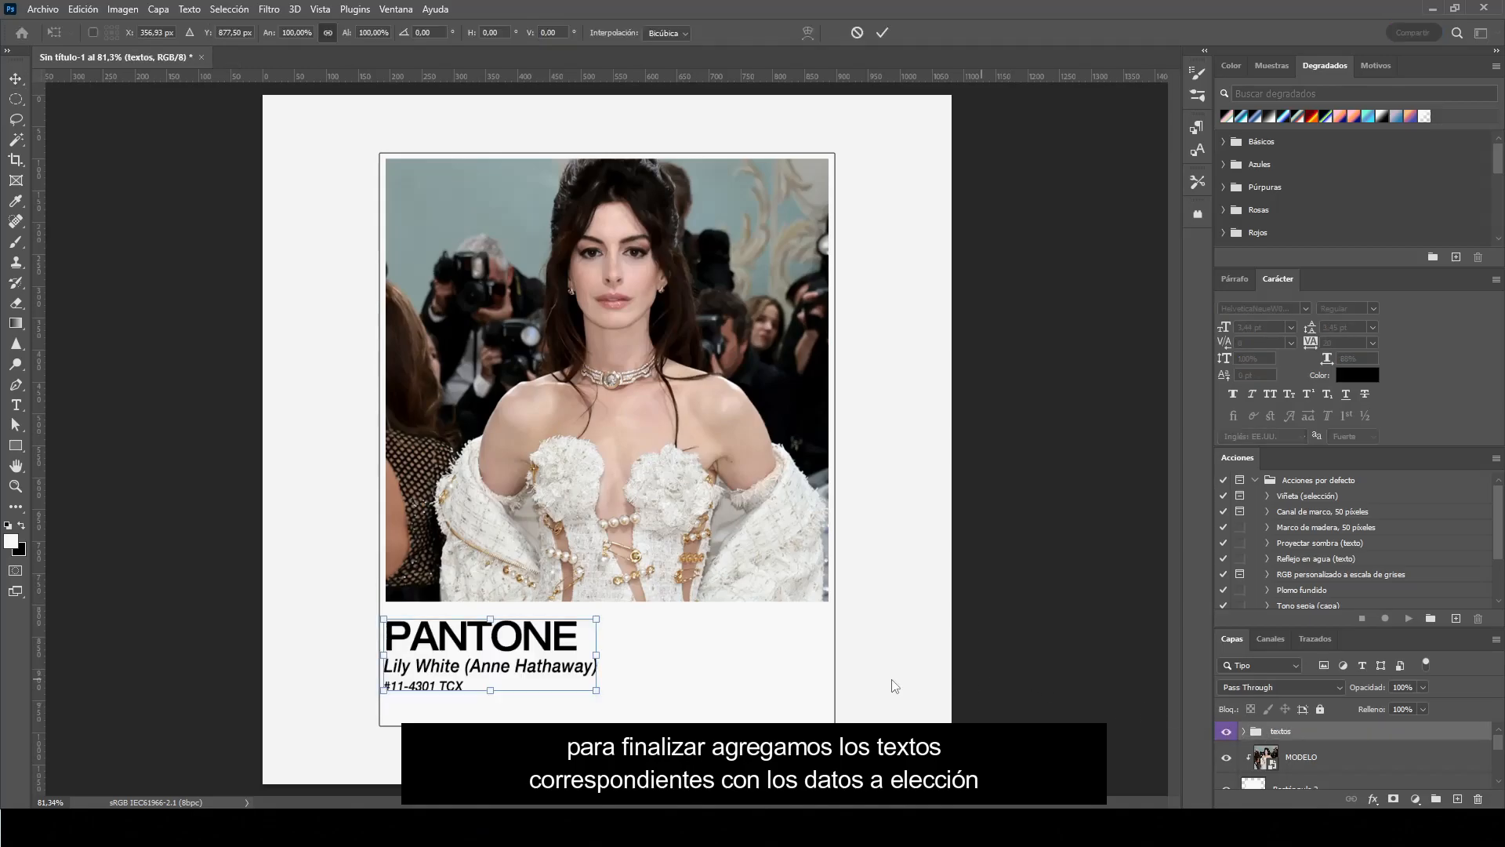
left_click_drag(549, 643, 577, 643)
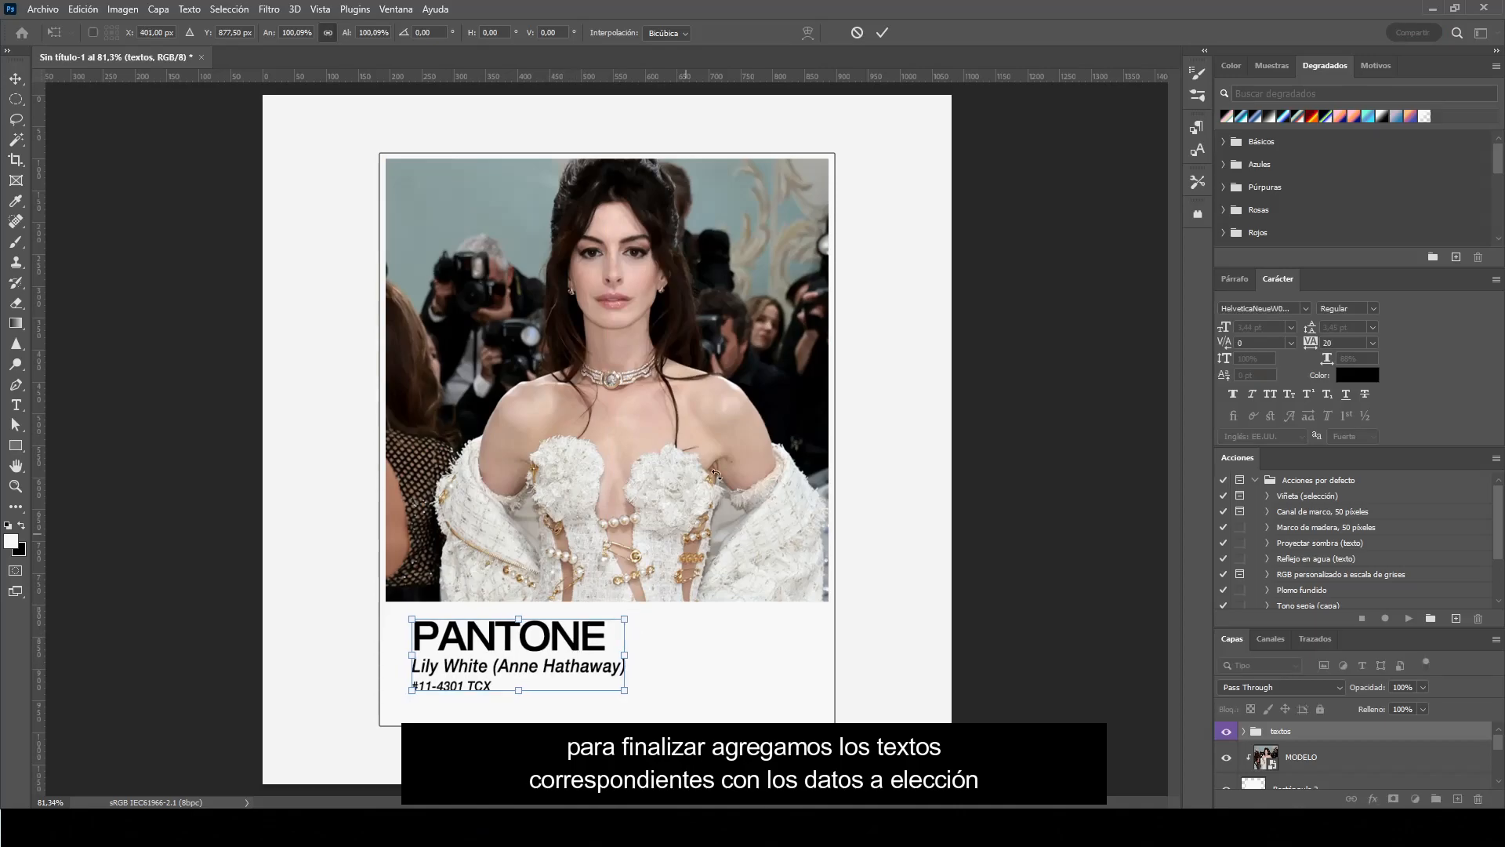
left_click(881, 34)
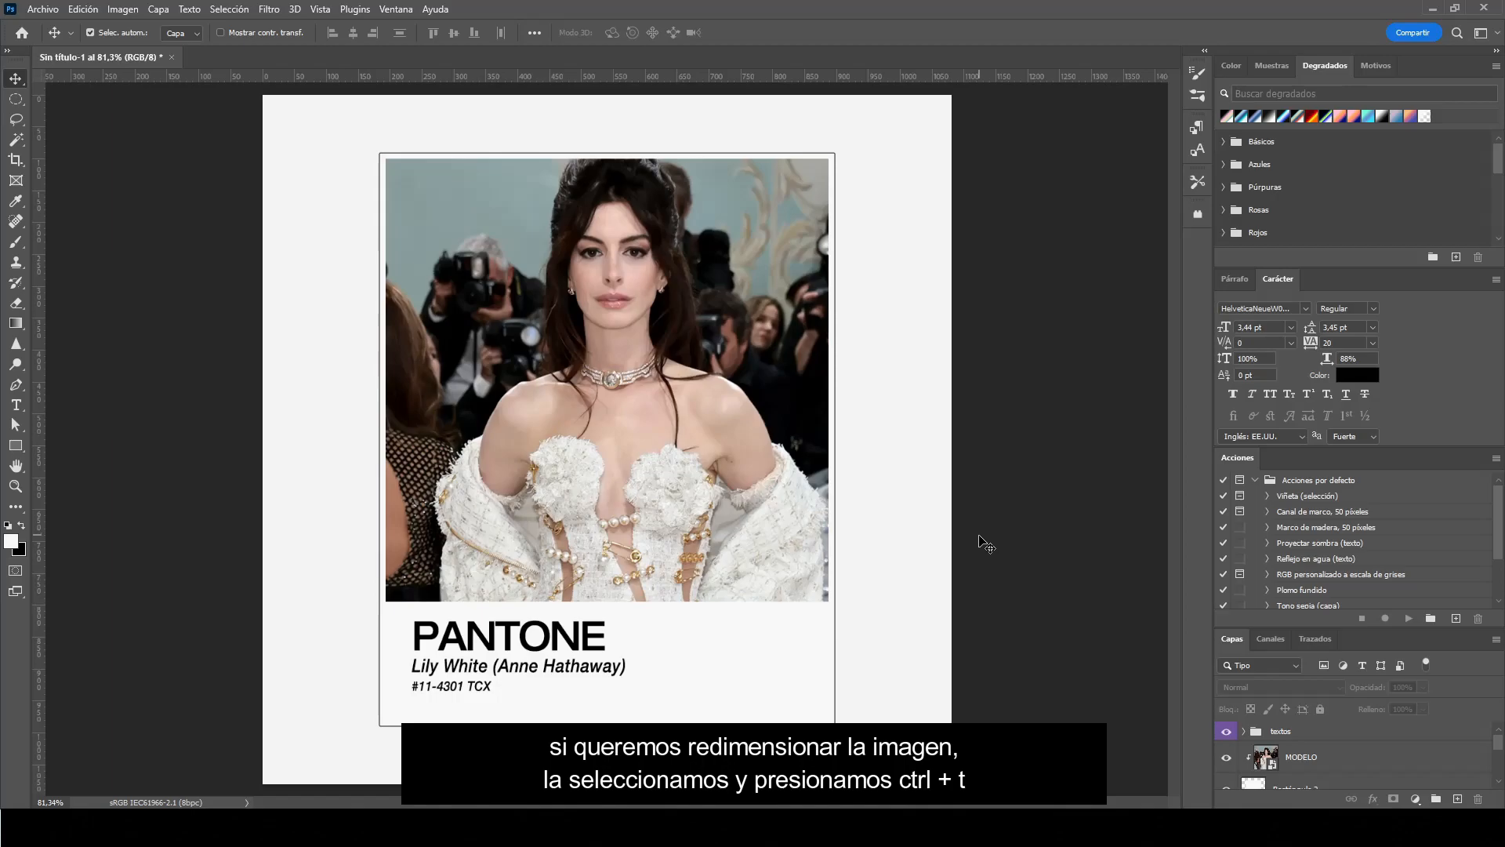
Step: Move the MODELO photo inside its clipping square to X 504 px, Y 1080 px
left_click(639, 484)
key("ctrl+t")
left_click_drag(702, 455, 679, 453)
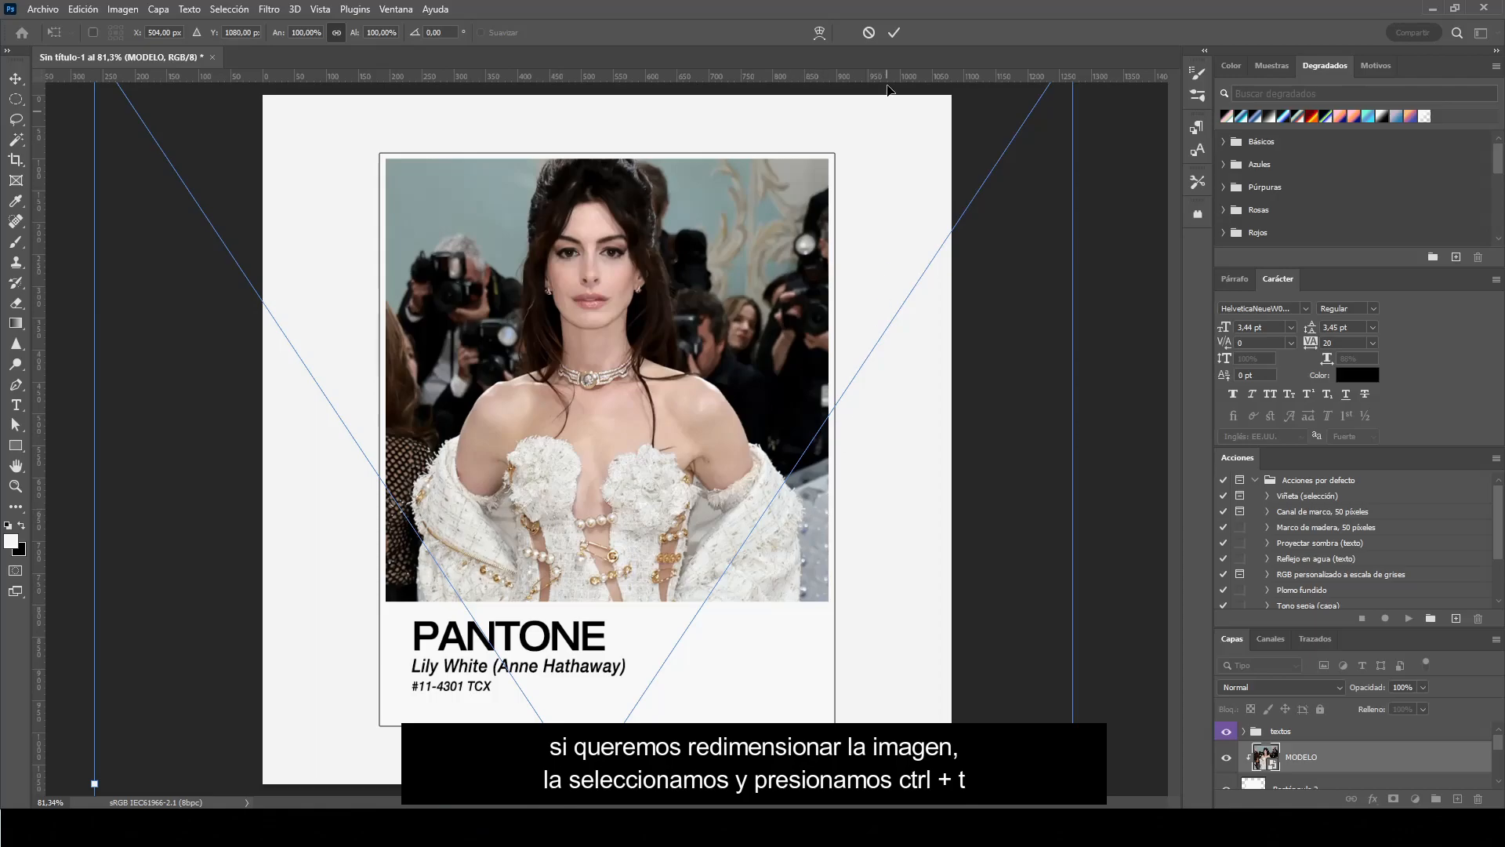
left_click(895, 34)
Step: Scale the MODELO photo proportionally to 83.51% and reposition it inside the square at X 516.59 px, Y 962 px
scroll(698, 408, "down", 3)
key("ctrl+t")
left_click_drag(589, 146, 590, 237)
left_click_drag(654, 426, 673, 392)
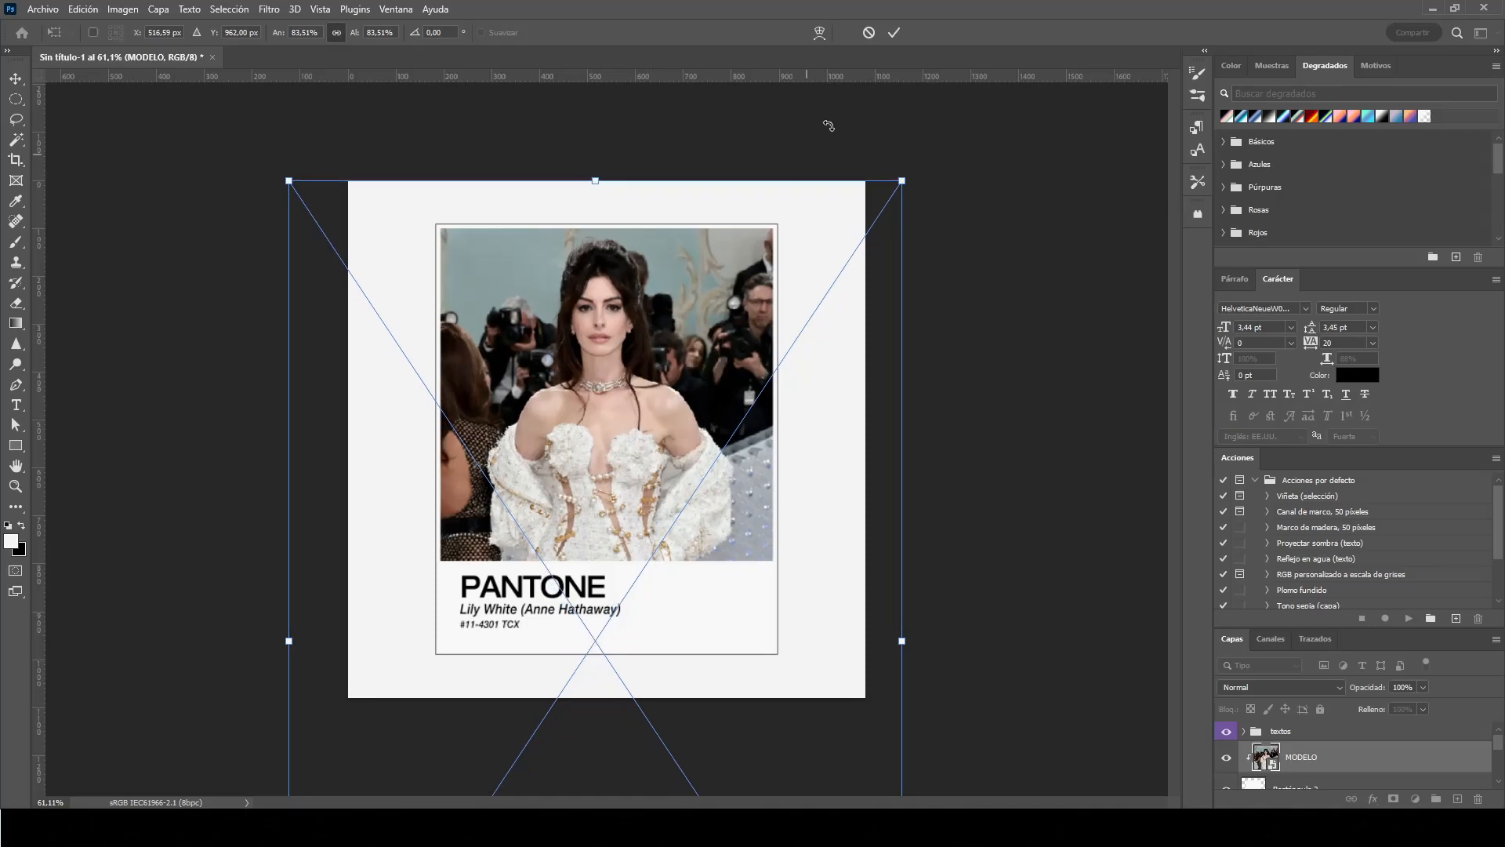
left_click(894, 33)
scroll(627, 502, "up", 3)
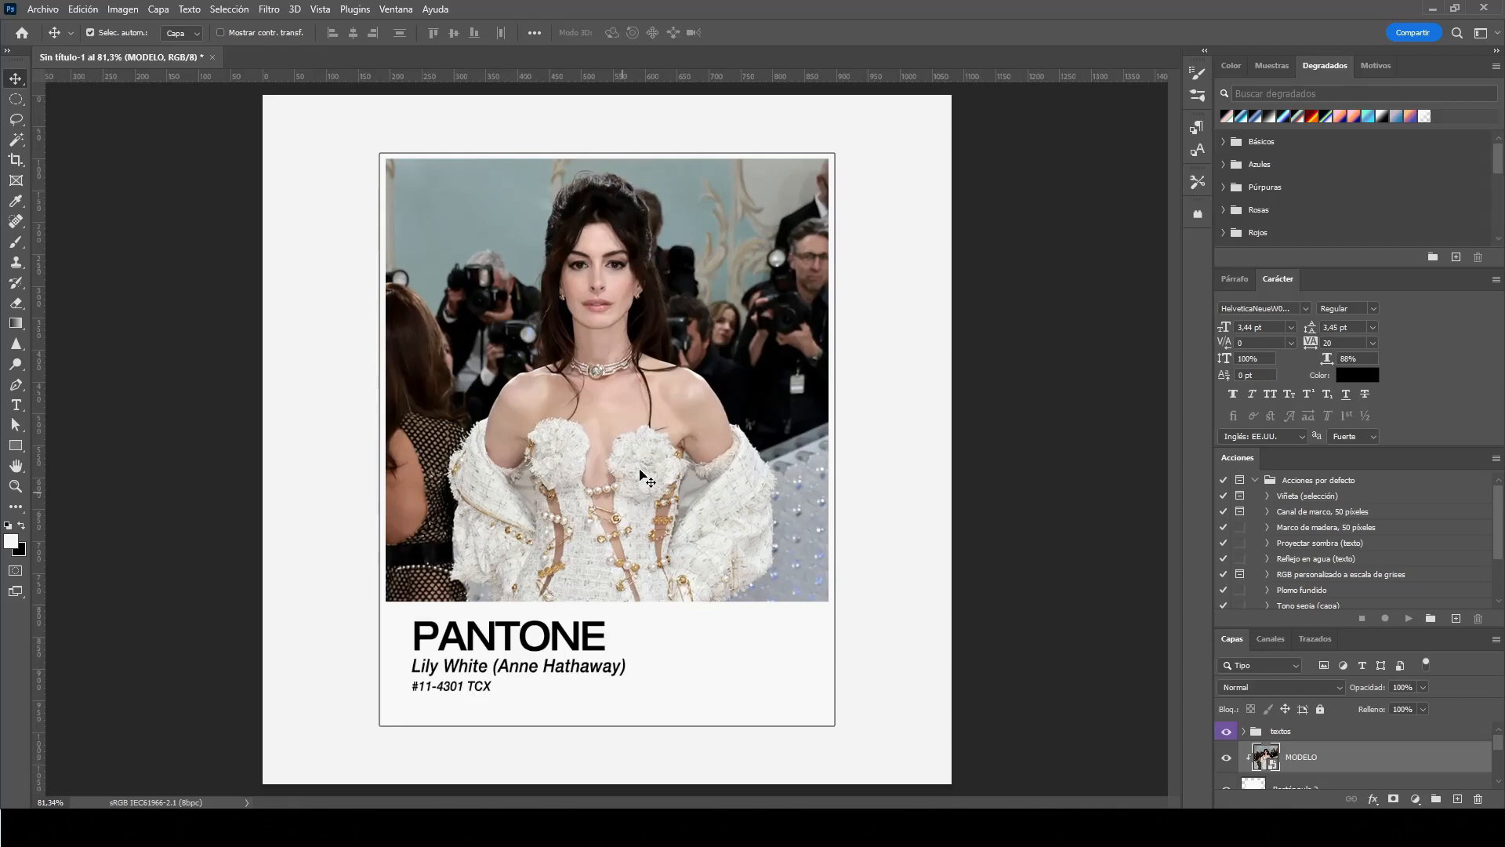
Step: Apply an Add Noise filter to the MODELO photo with an amount of 2%, uniform distribution and monochromatic noise
scroll(582, 261, "up", 5)
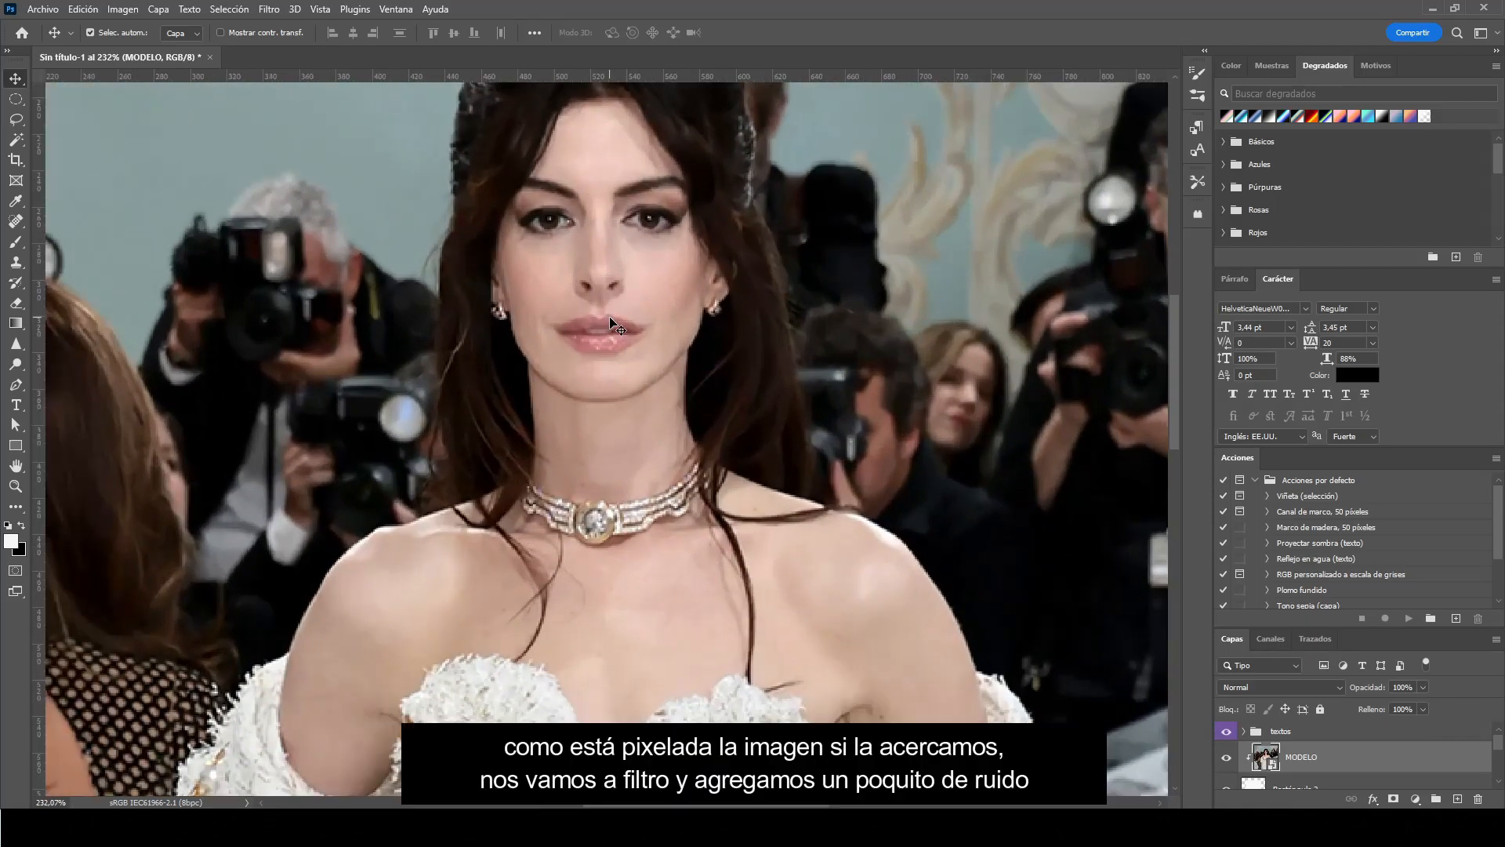
left_click(270, 10)
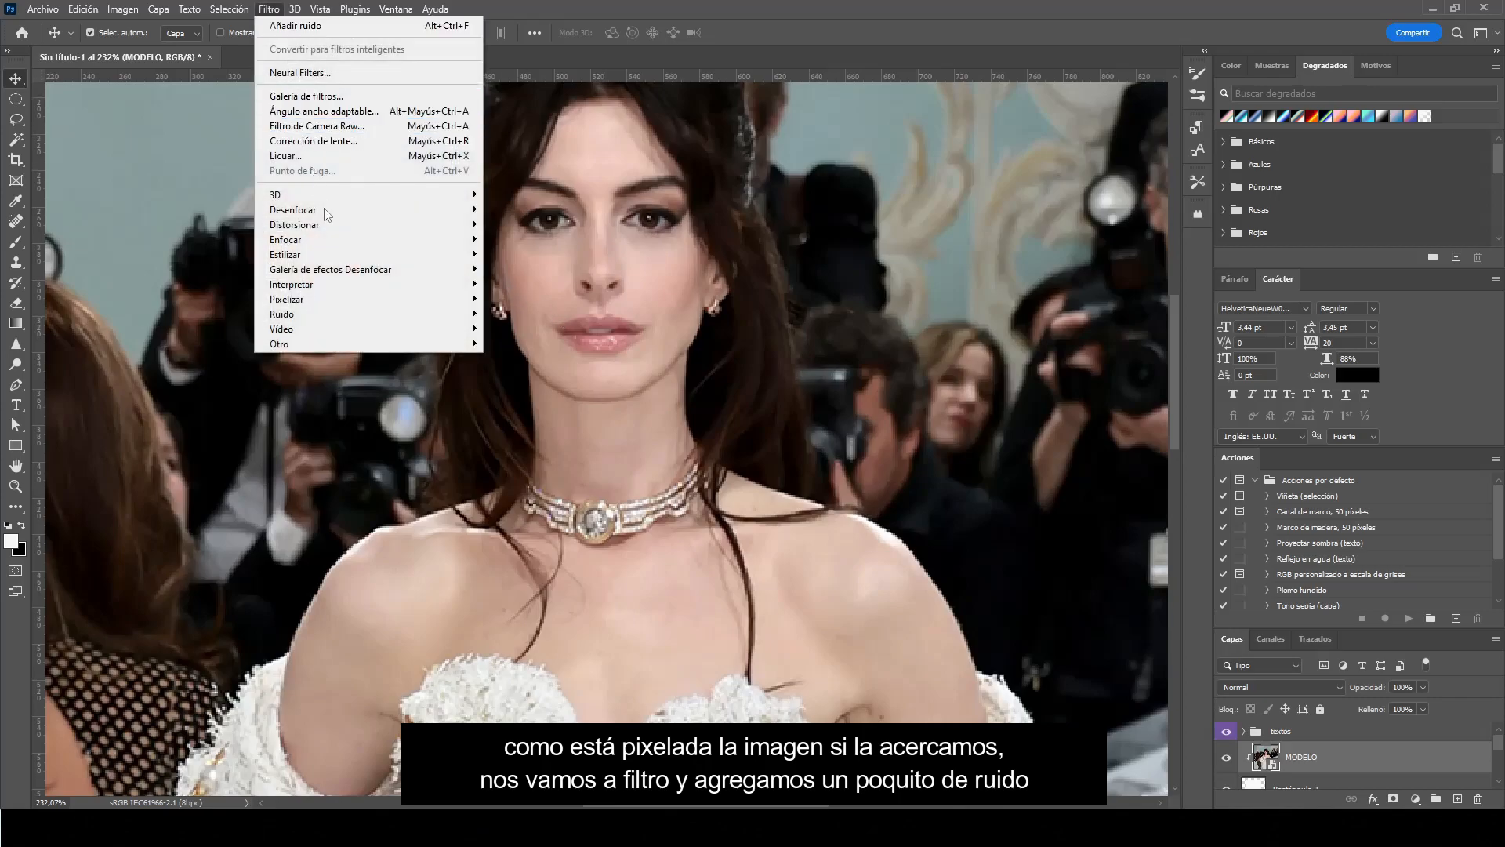
mouse_move(353, 315)
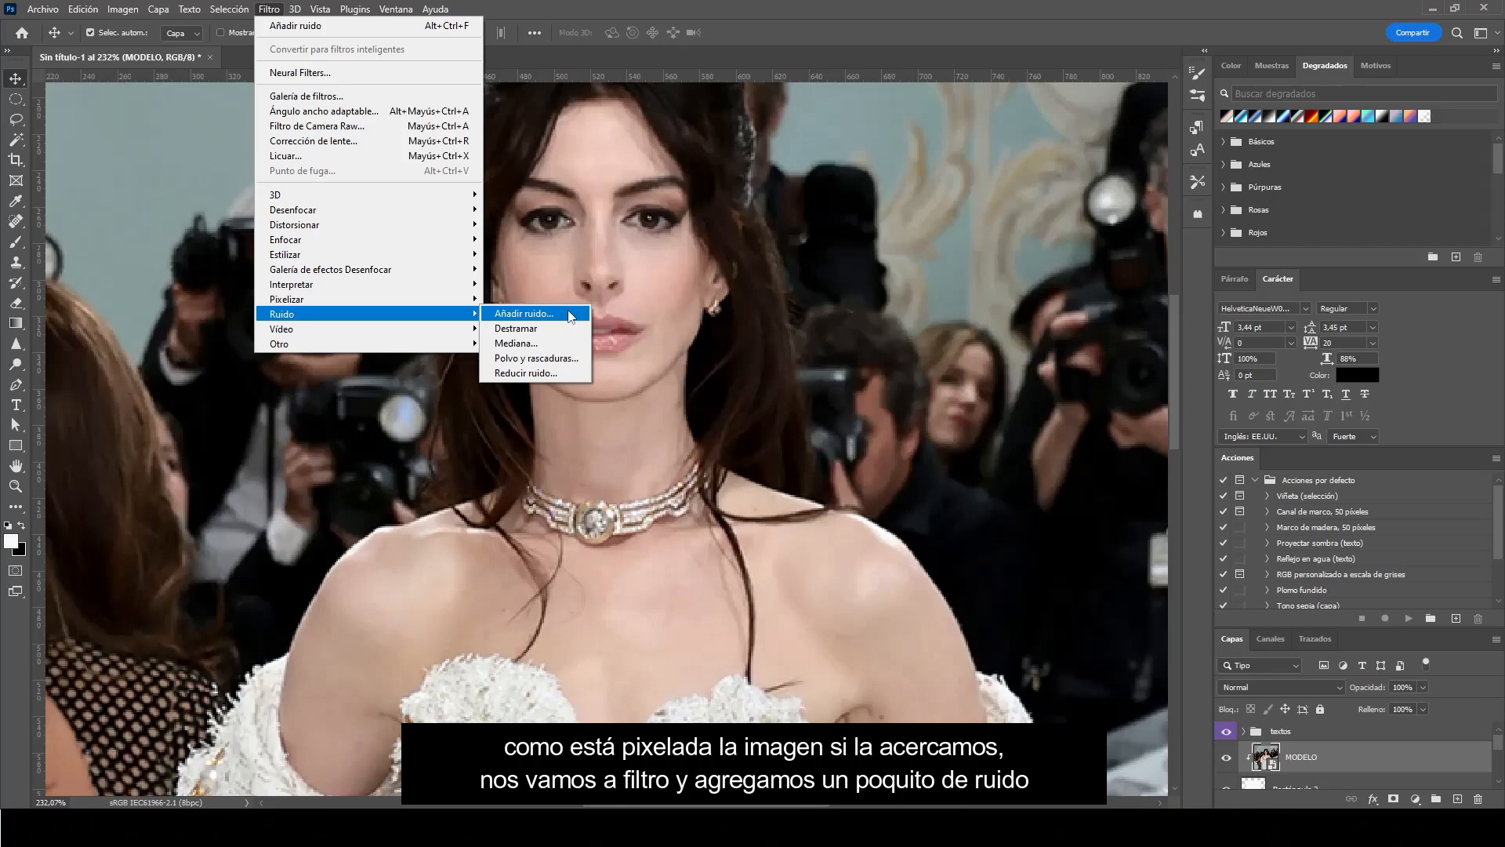
left_click(524, 313)
left_click_drag(706, 148, 872, 147)
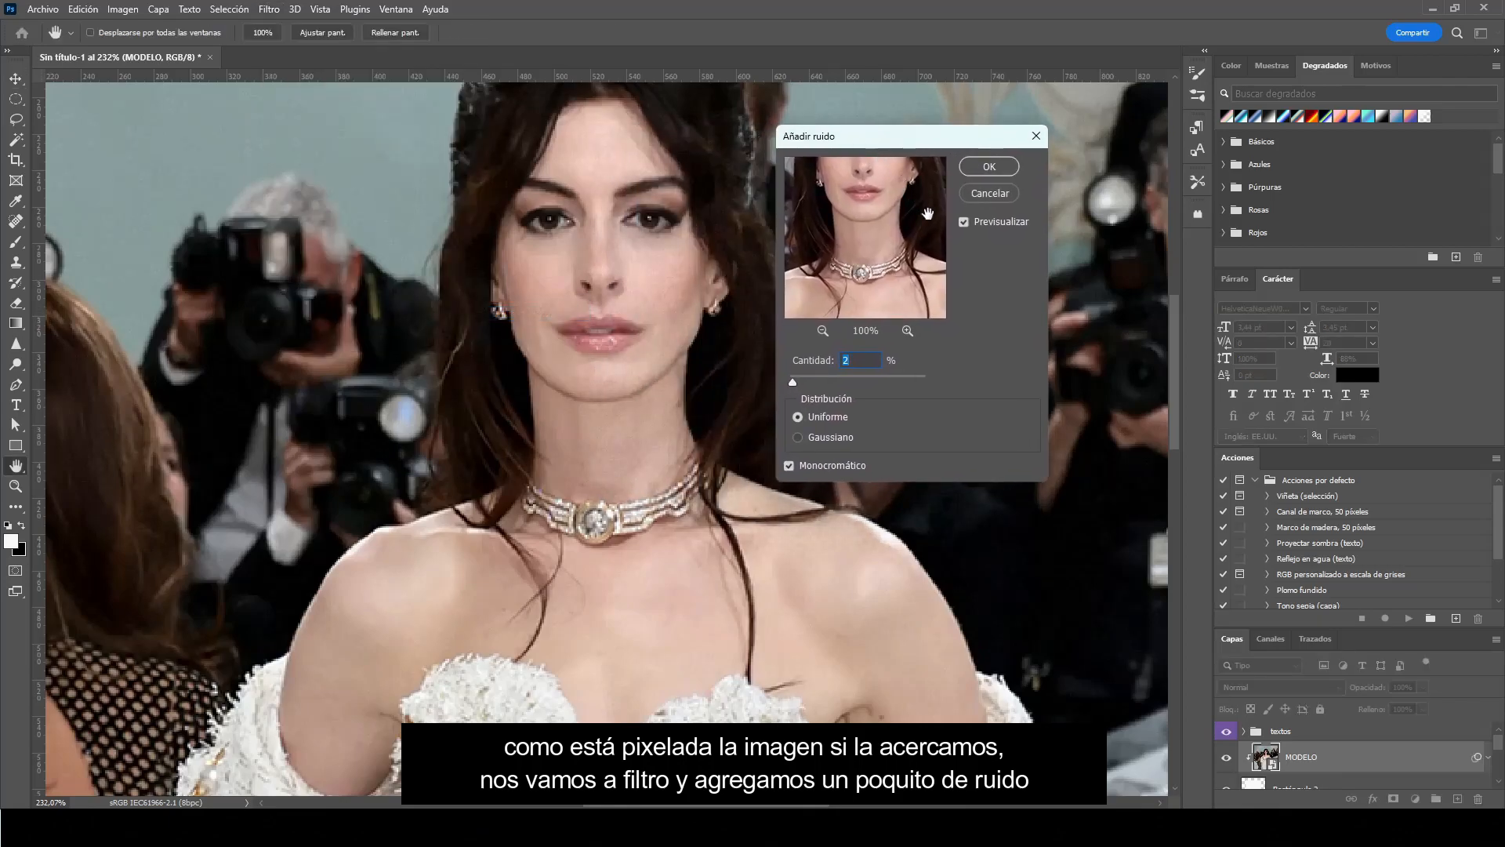
left_click(965, 223)
left_click(855, 358)
left_click(976, 169)
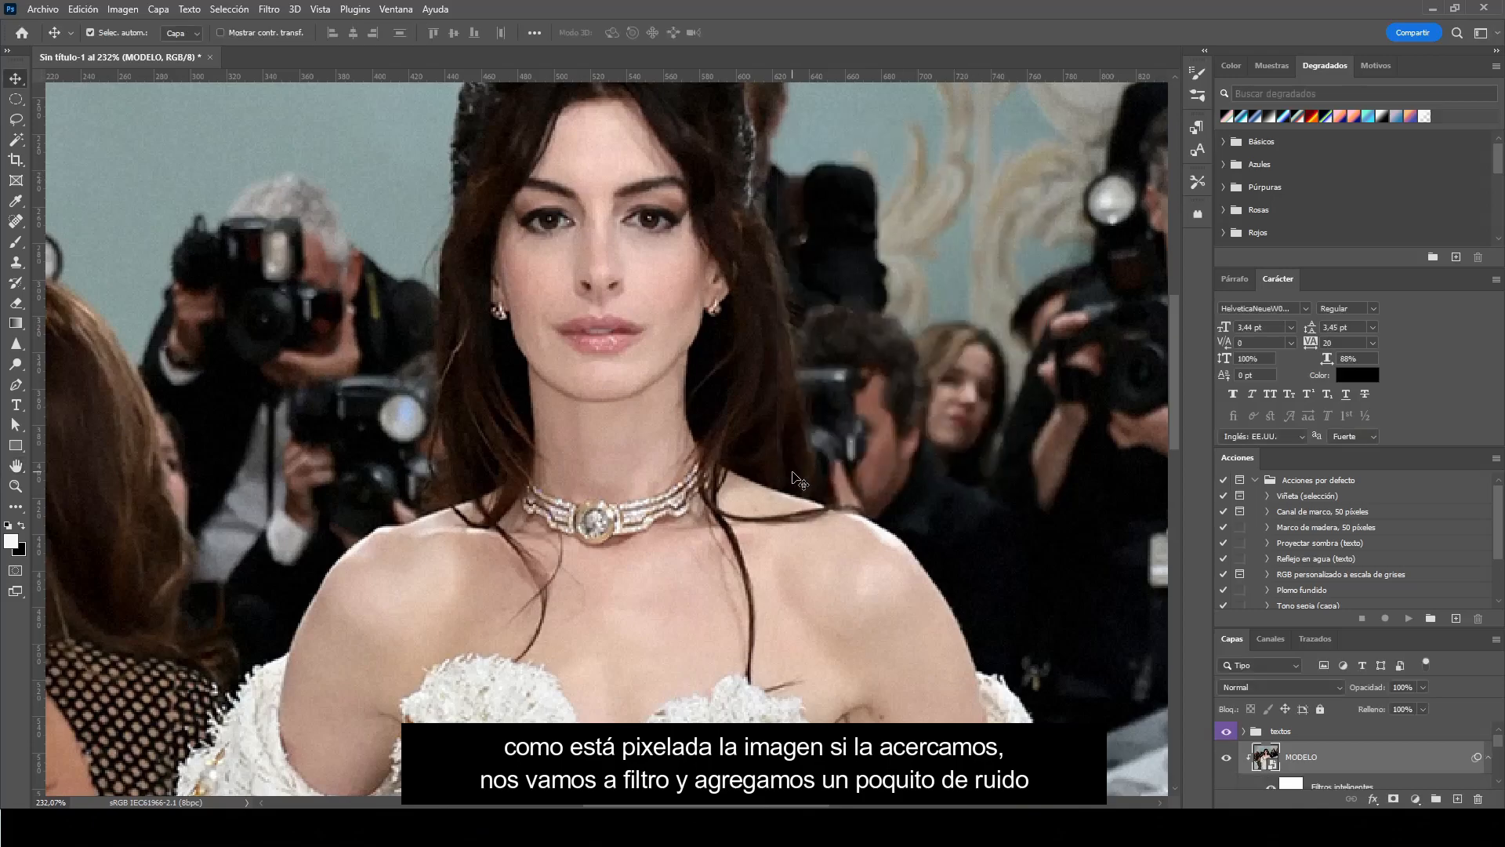
Step: Deselect the MODELO layer with the finished card in view
scroll(806, 491, "down", 5)
key("v")
scroll(806, 496, "down", 3)
scroll(647, 441, "up", 2)
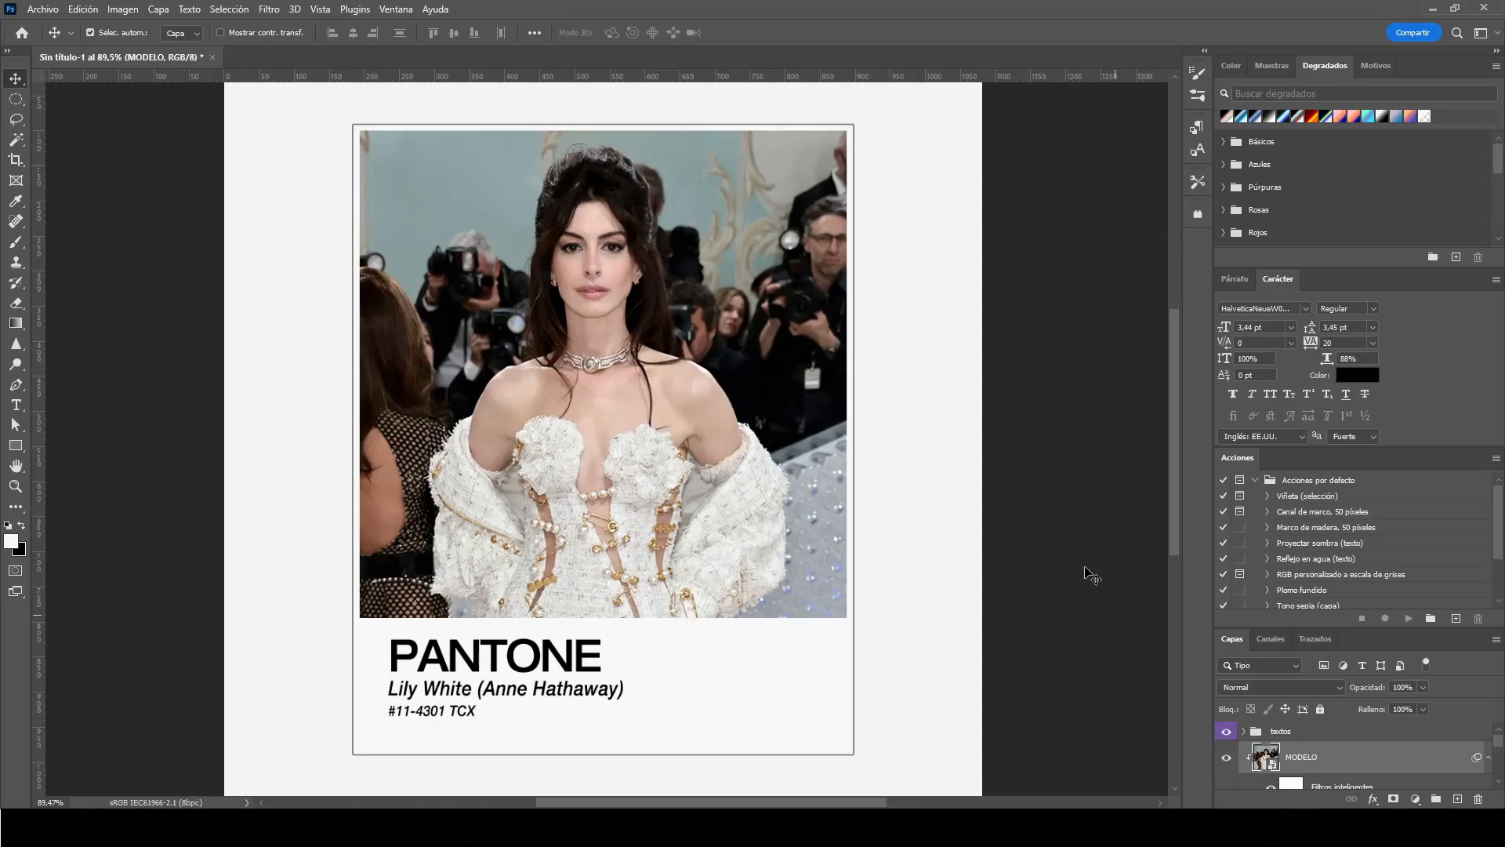
left_click(1068, 469)
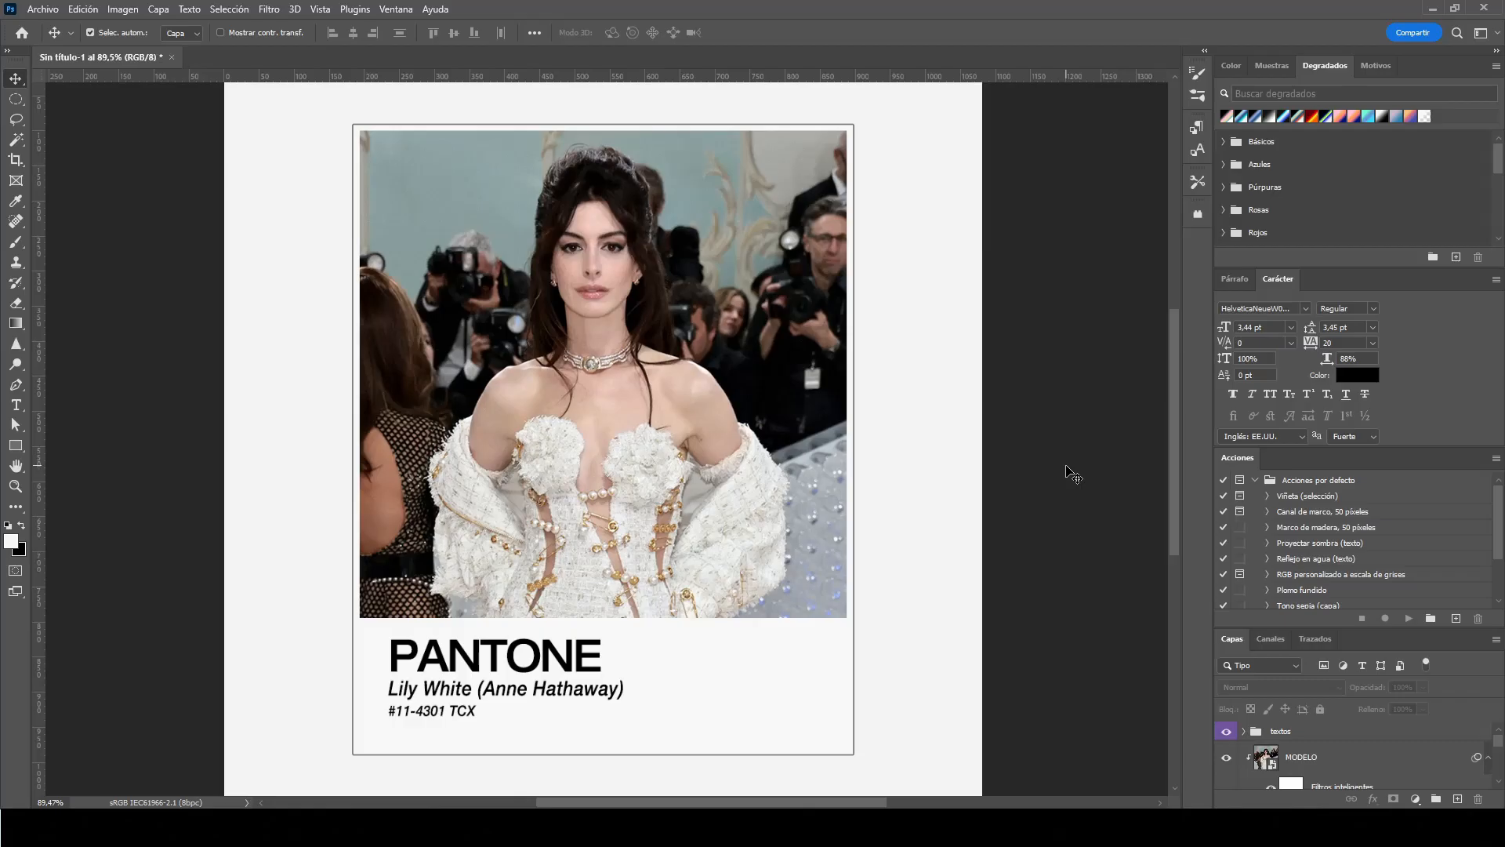